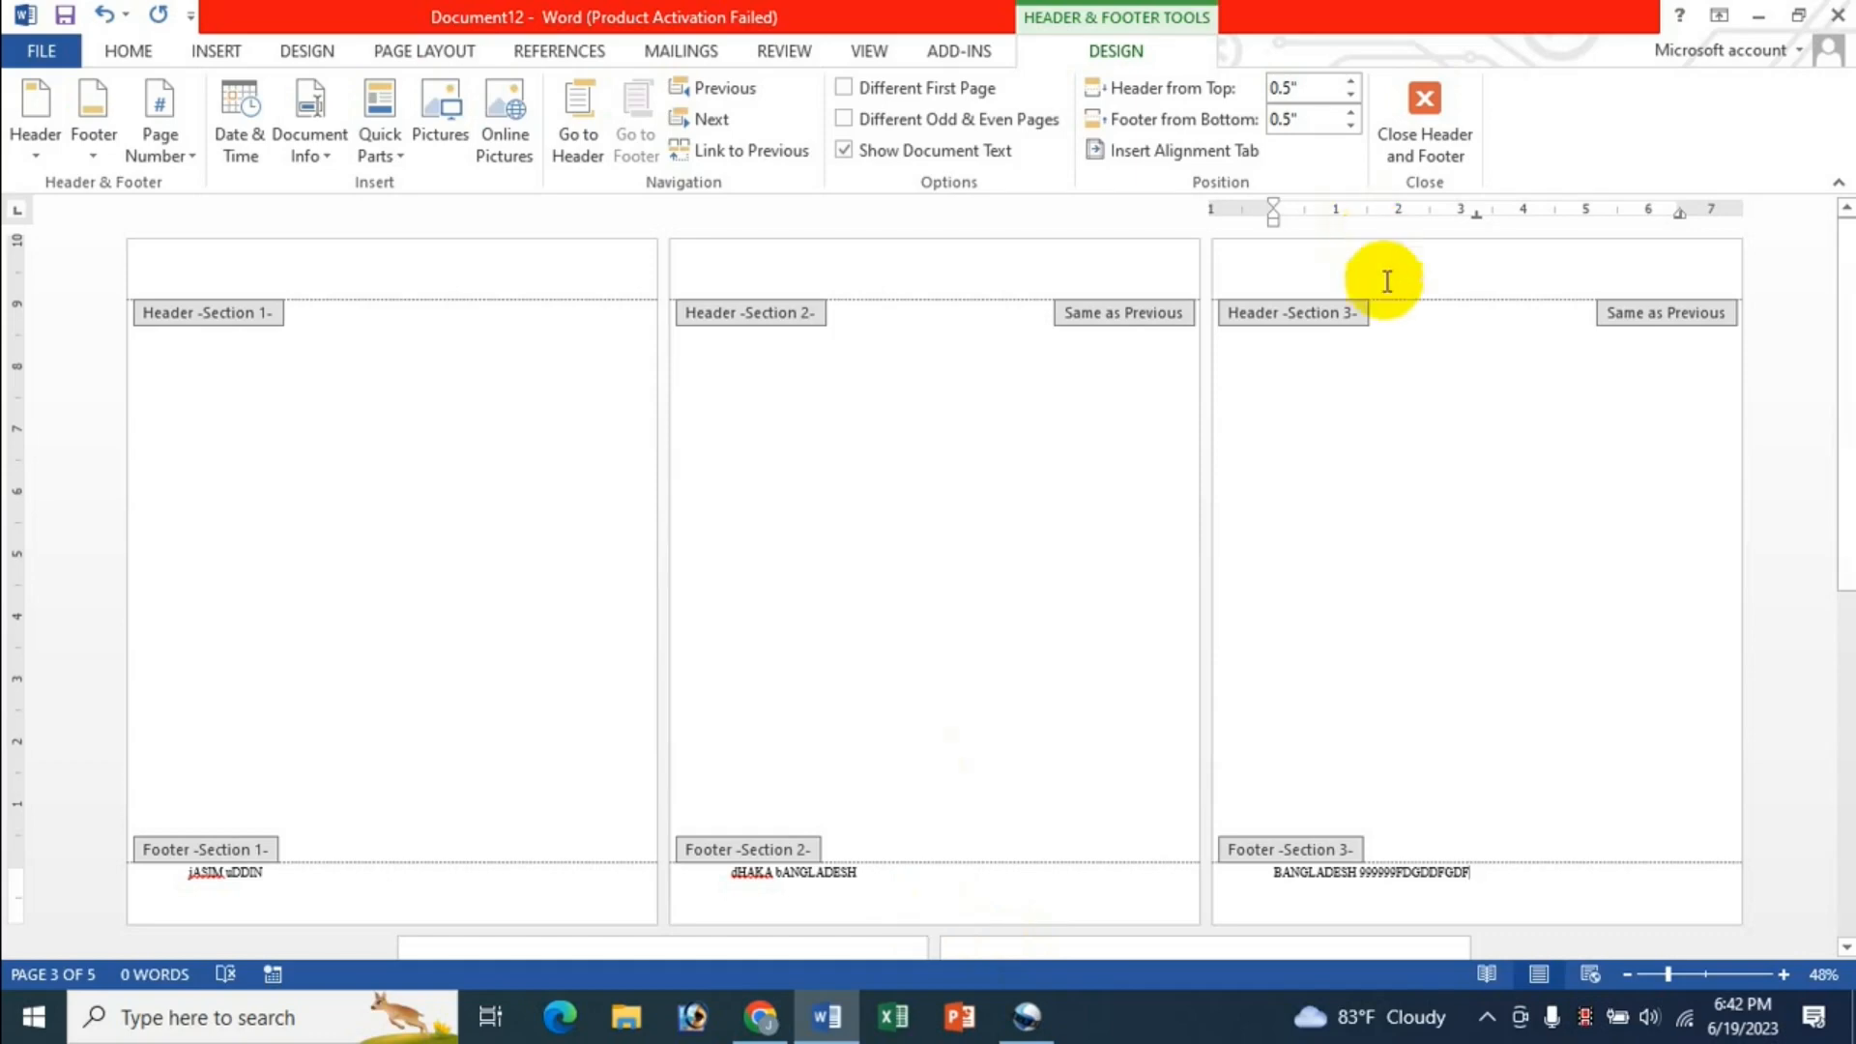
Step: Close header and footer editing and open the recent document Restaurant Business Plan
left_click(1429, 158)
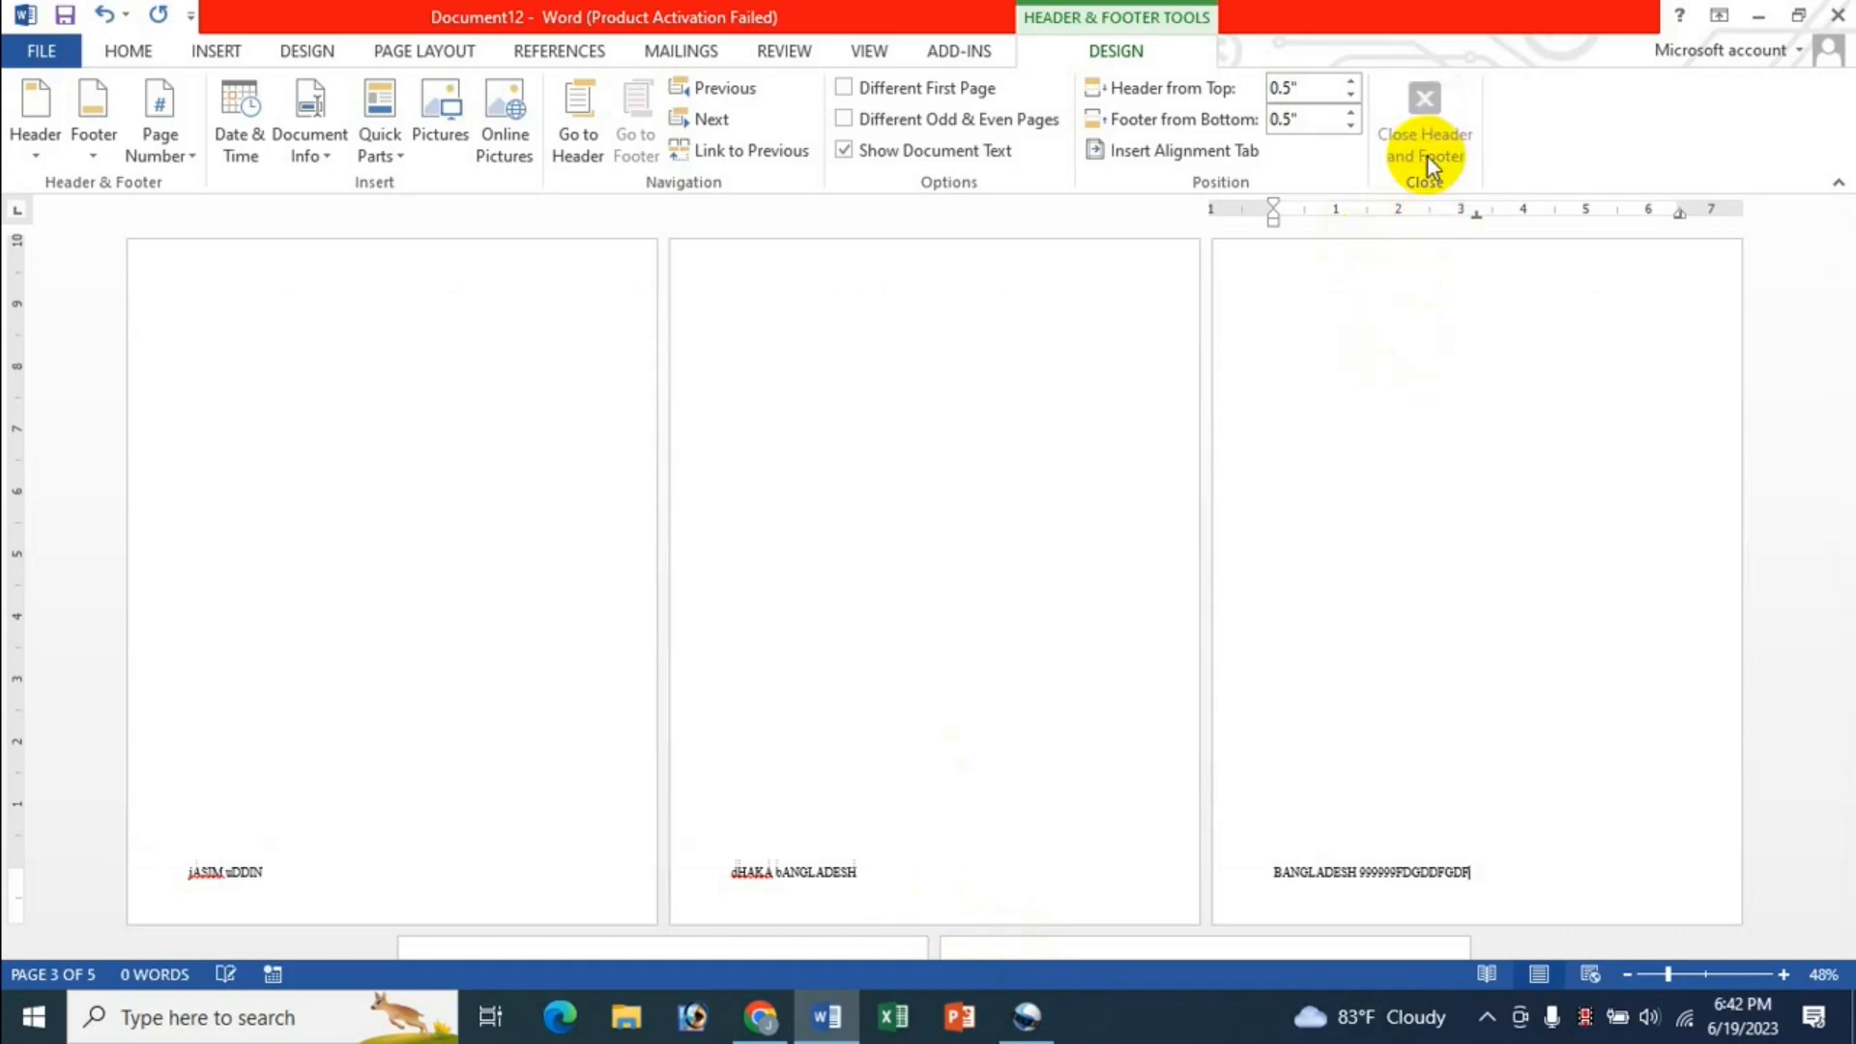
left_click(39, 50)
left_click(107, 219)
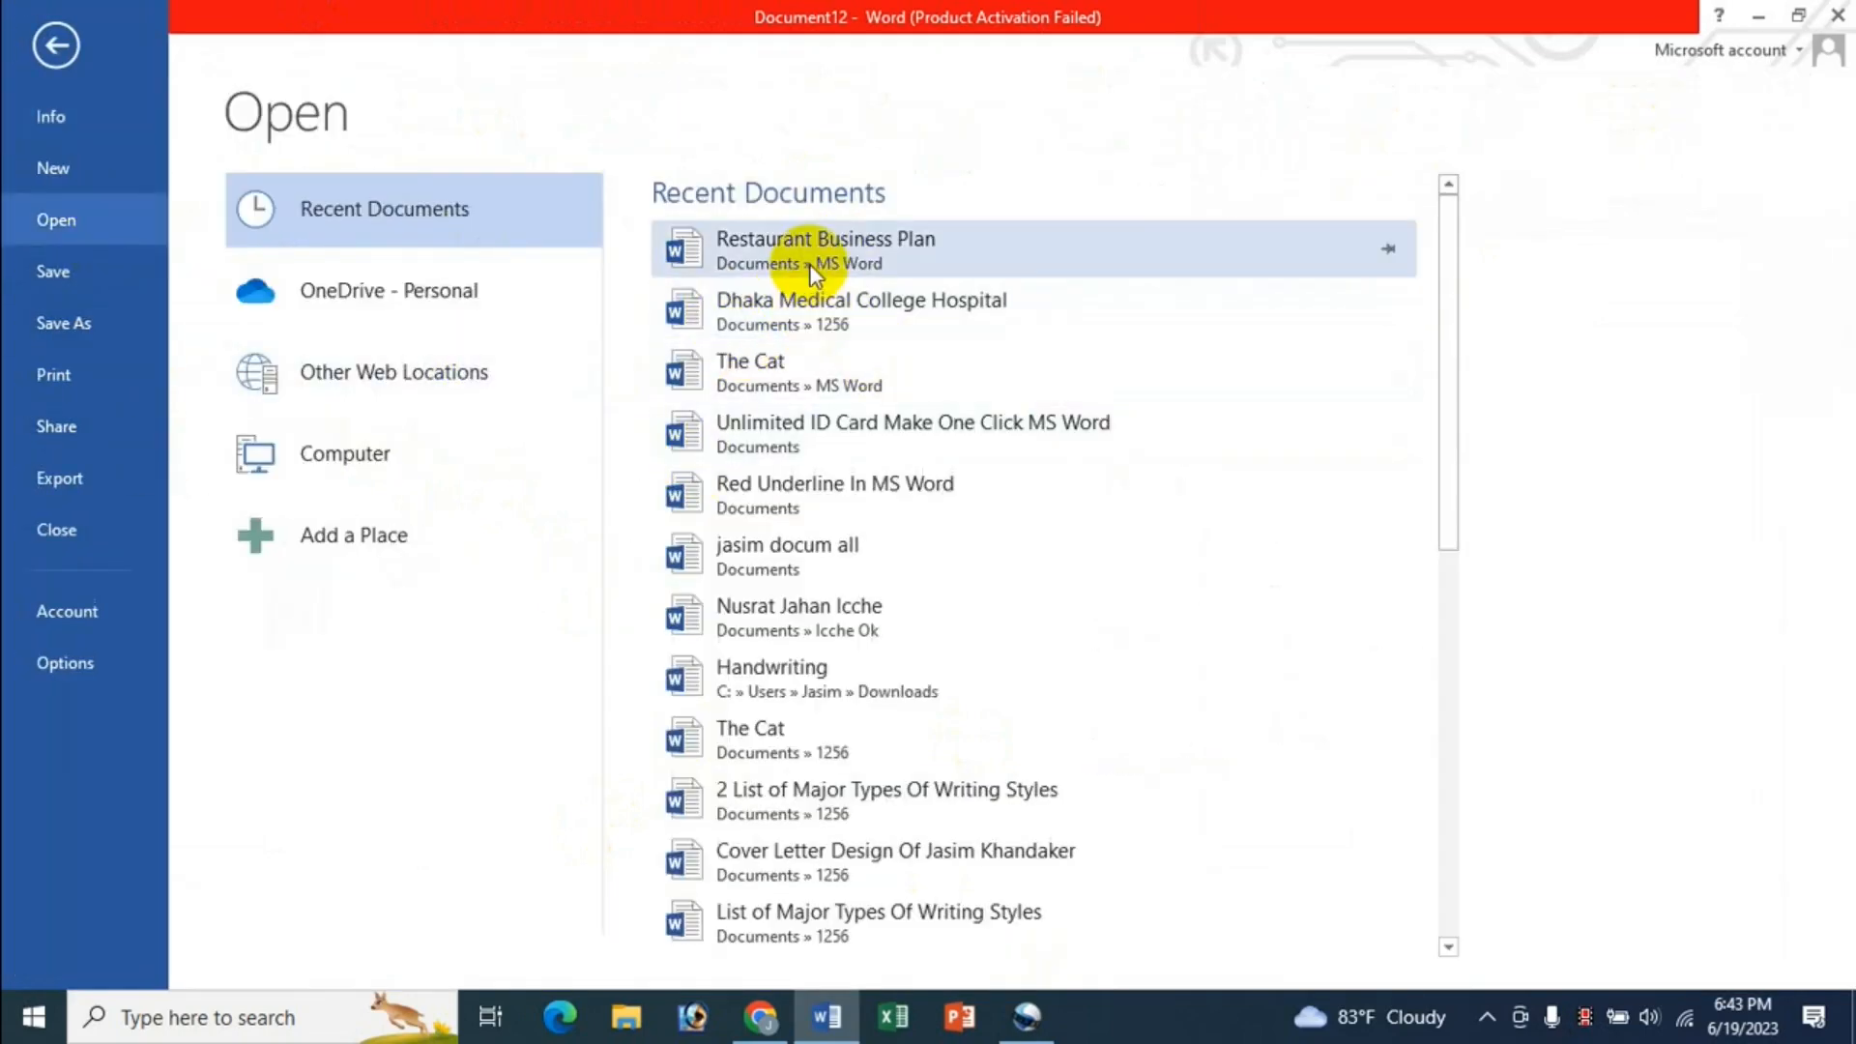
left_click(779, 239)
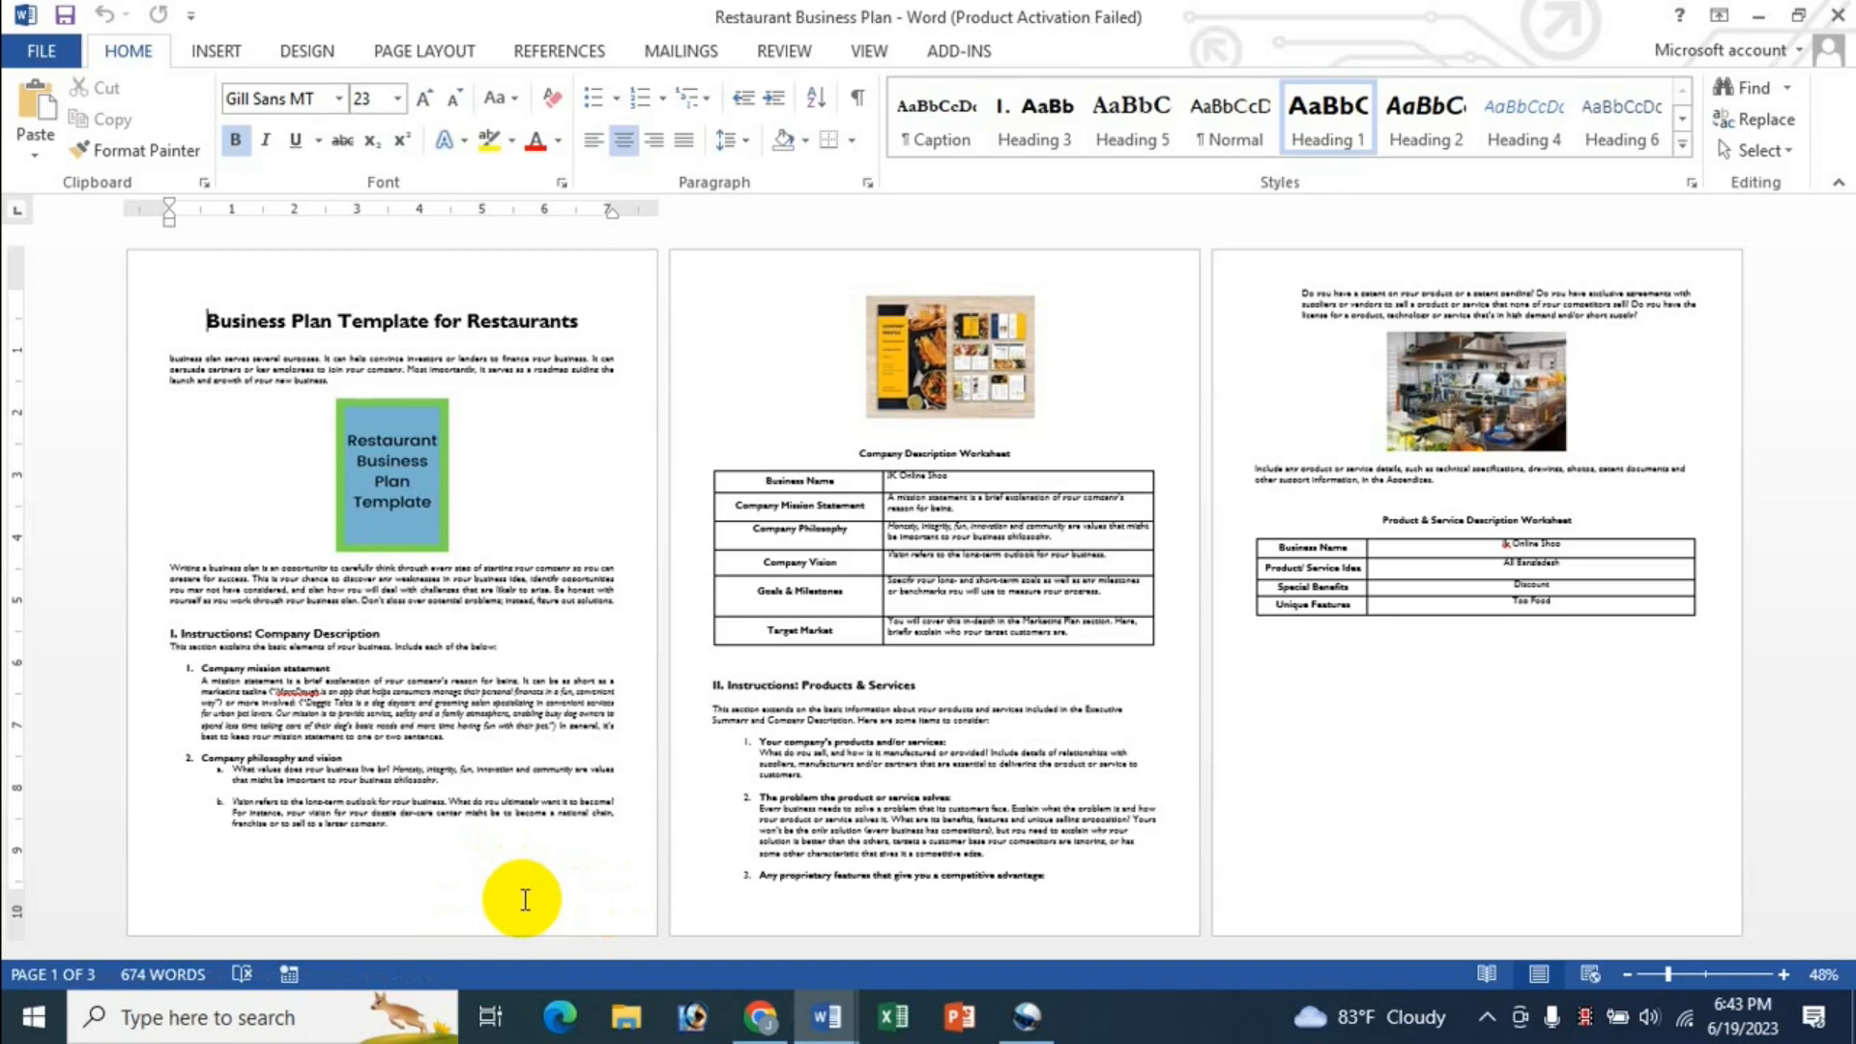
left_click(421, 60)
left_click(374, 89)
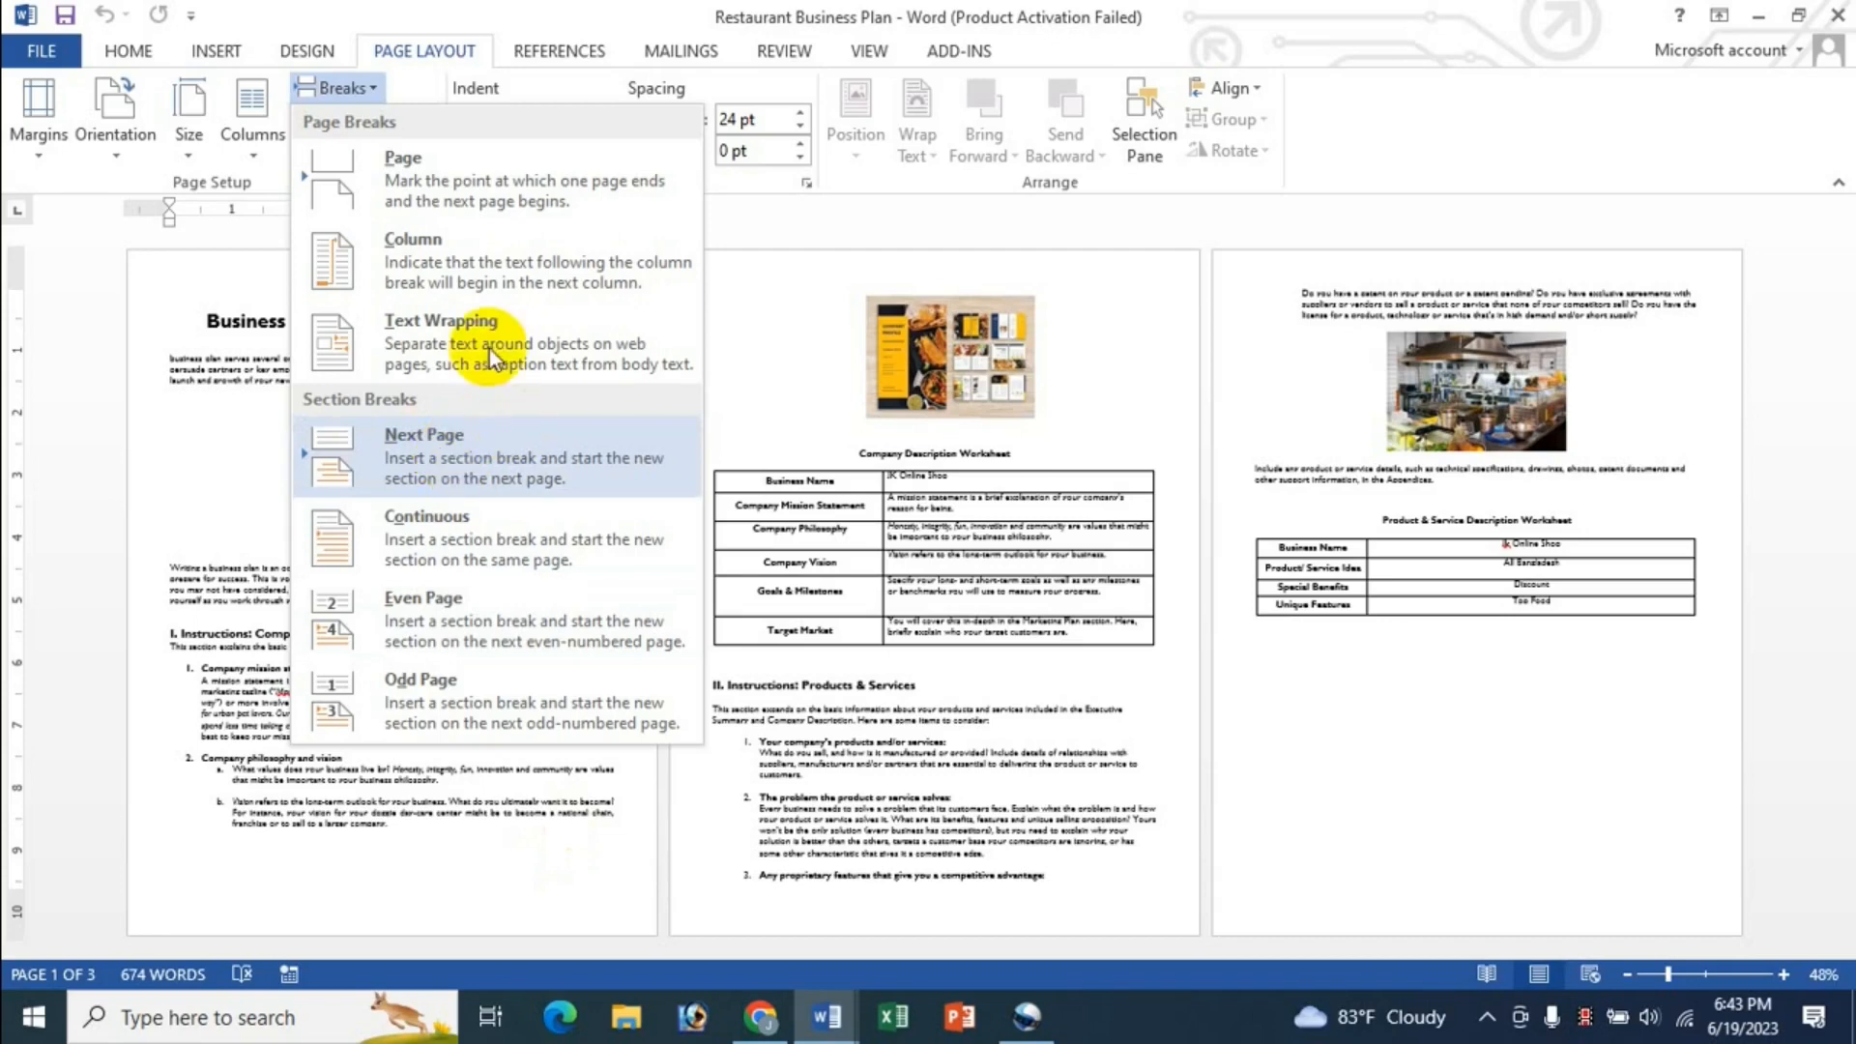
left_click(538, 857)
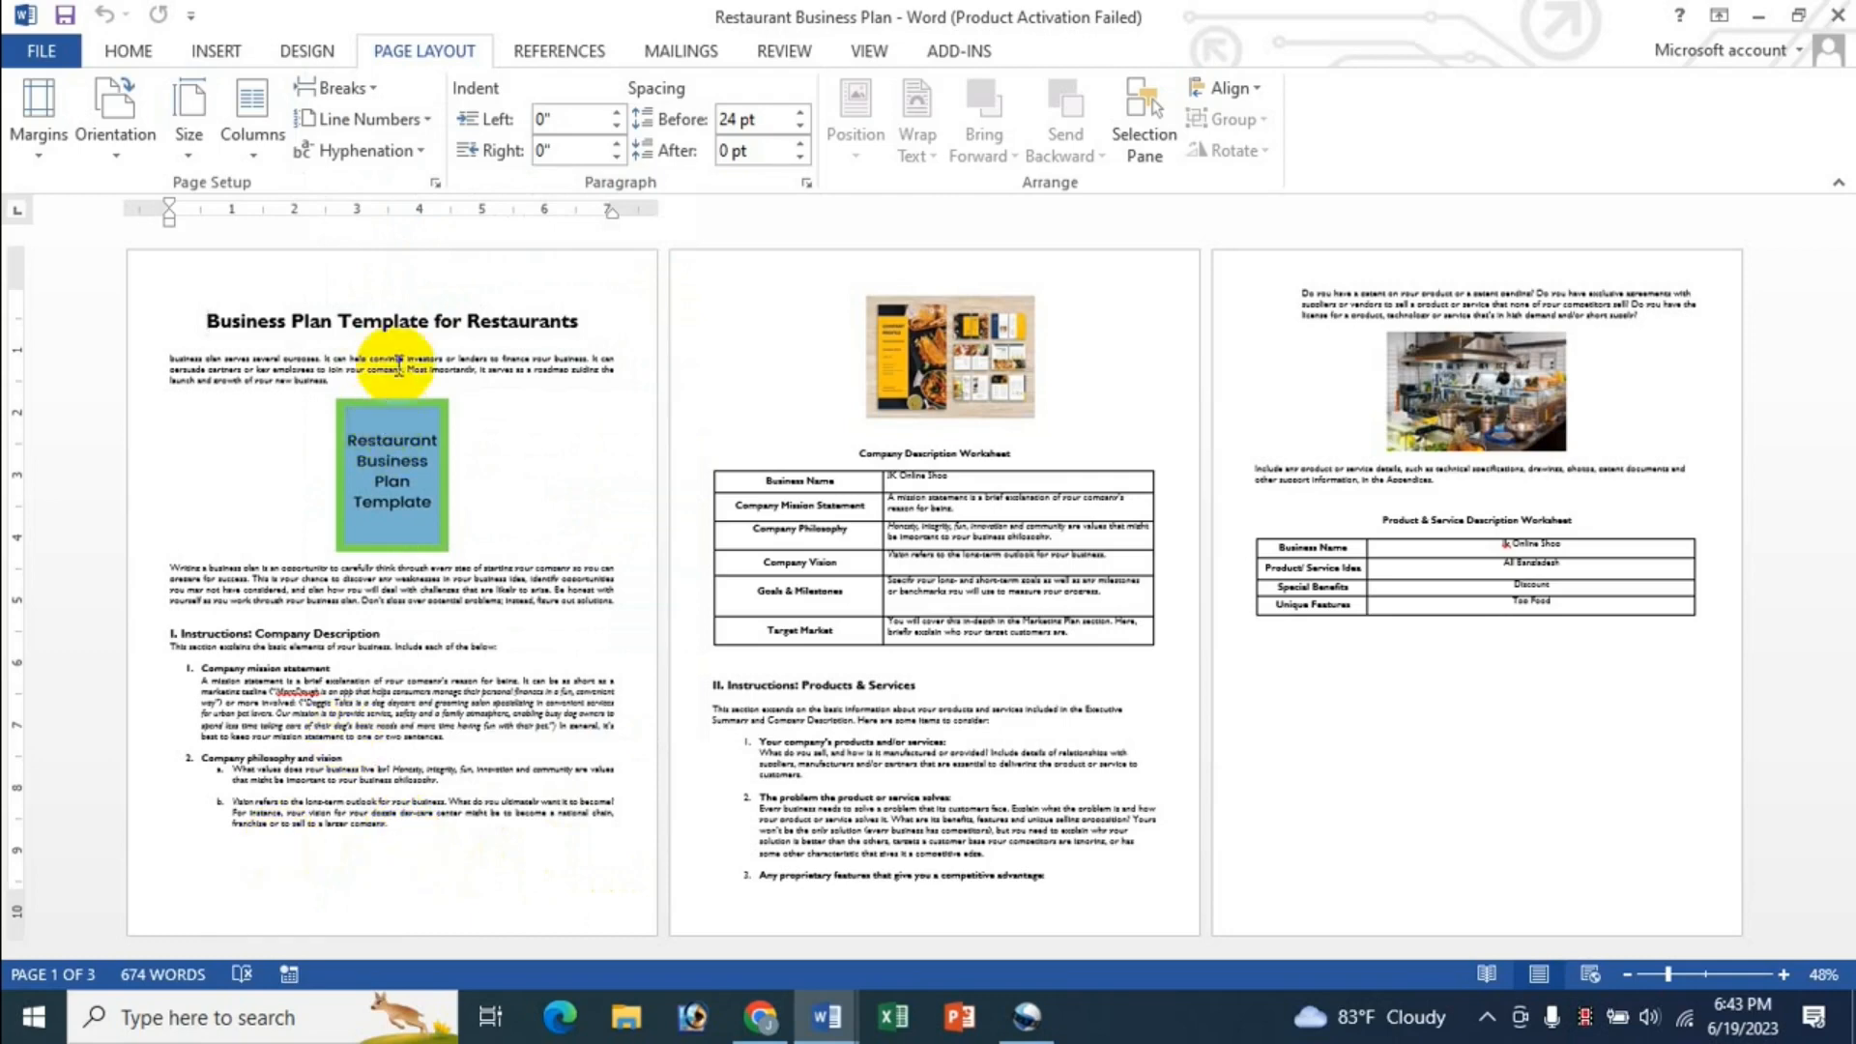
Step: Start a new section after the last text on page 1 by applying Page Setup from this point forward, and remove the stray empty list item
left_click(416, 831)
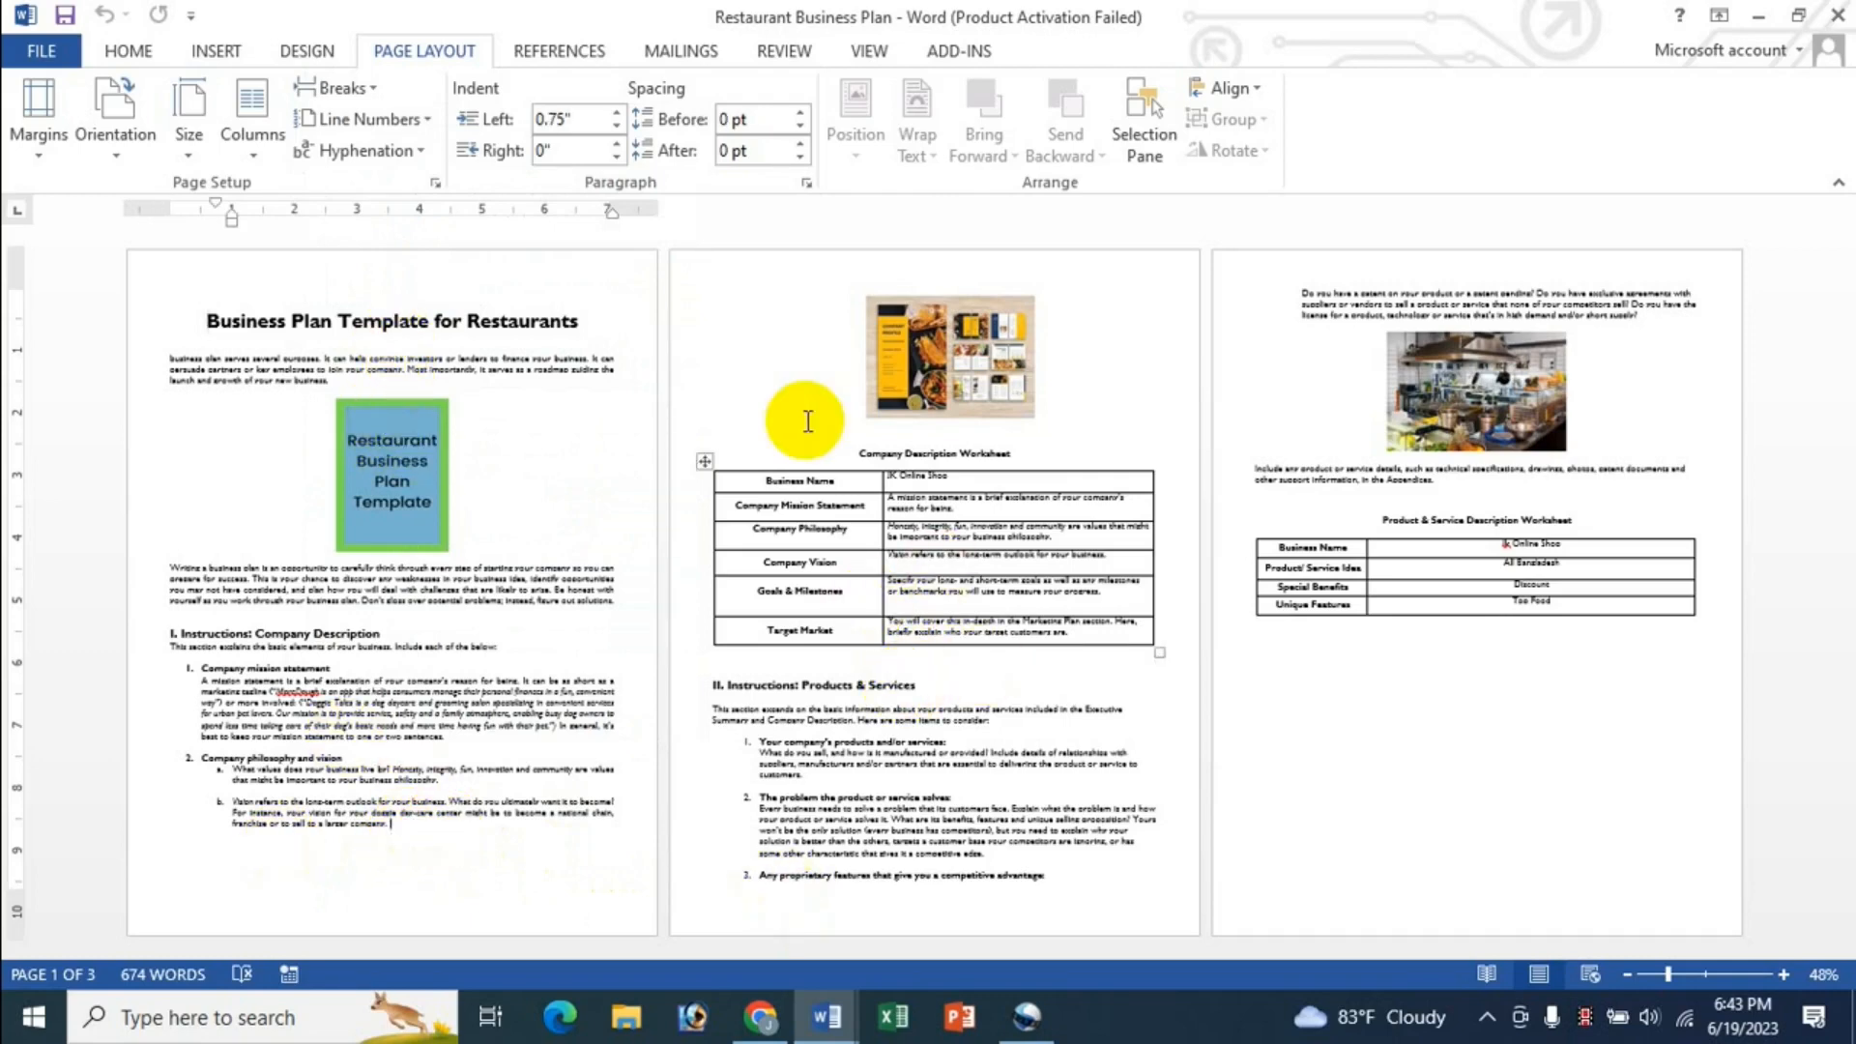
left_click(769, 280)
left_click(421, 851)
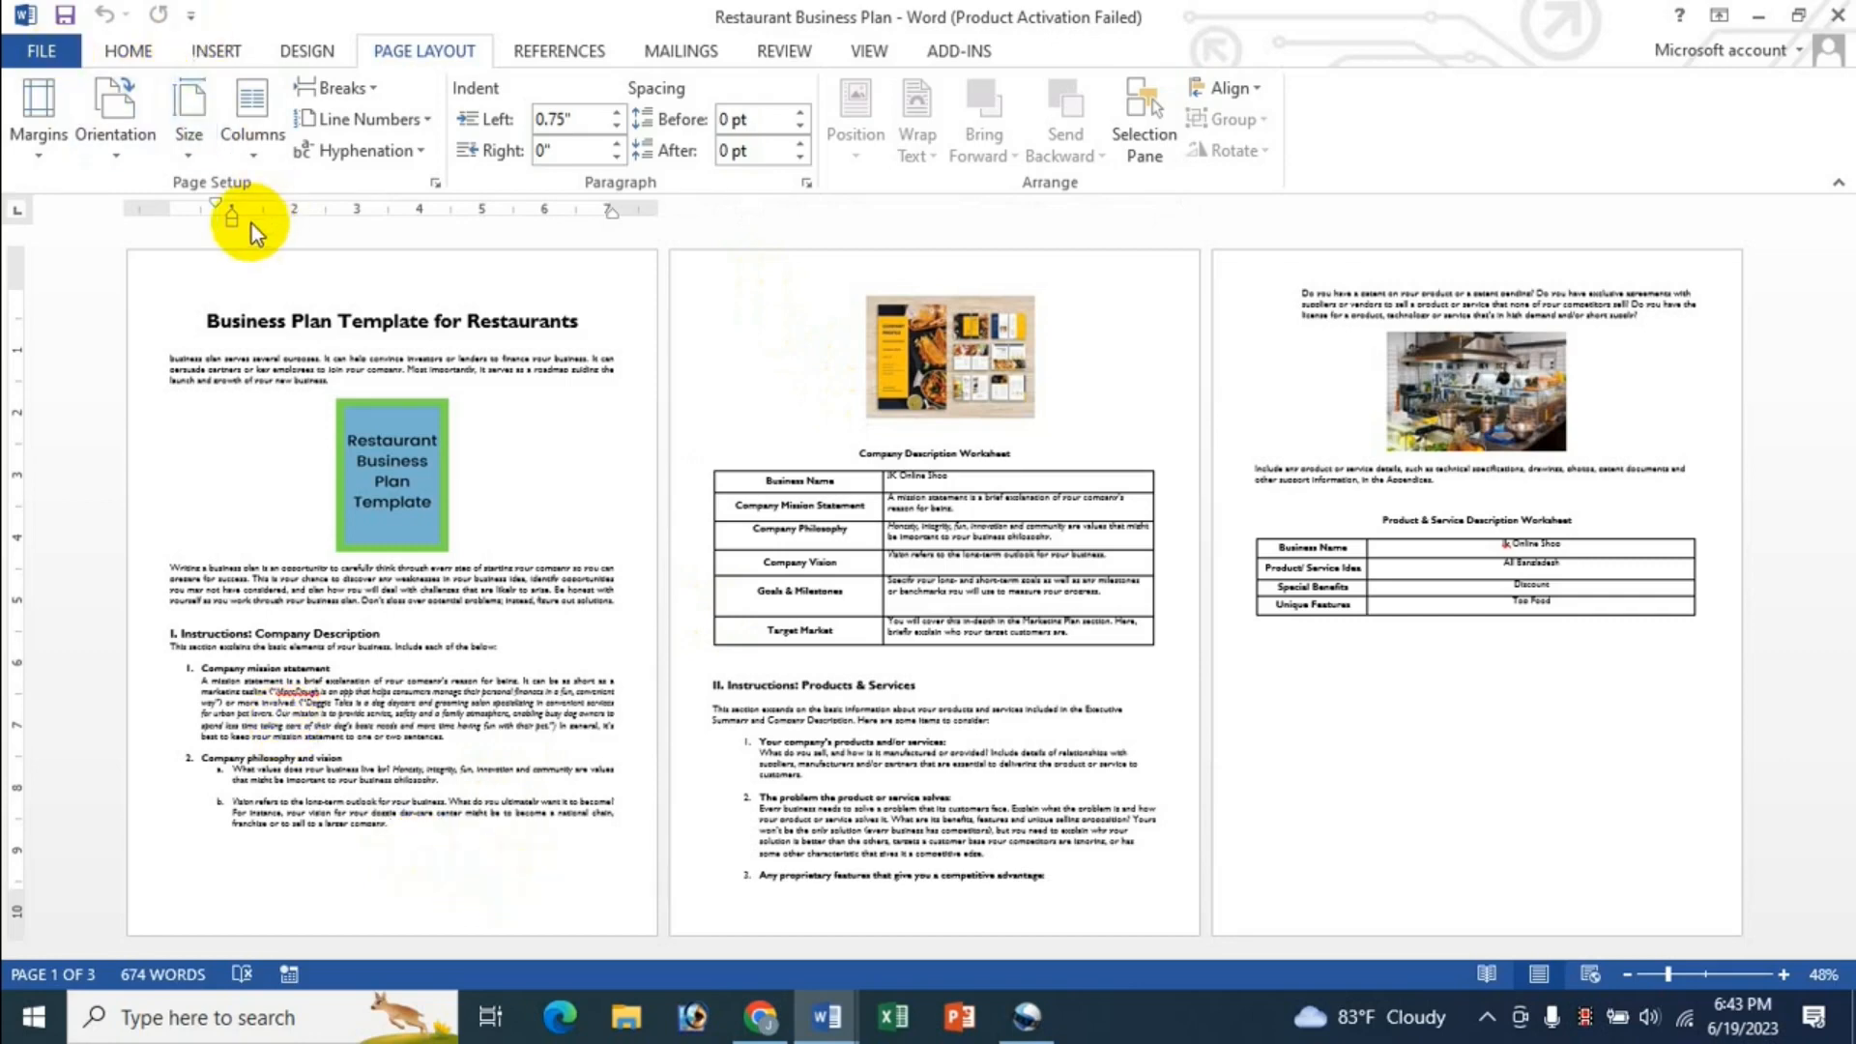
double_click(161, 212)
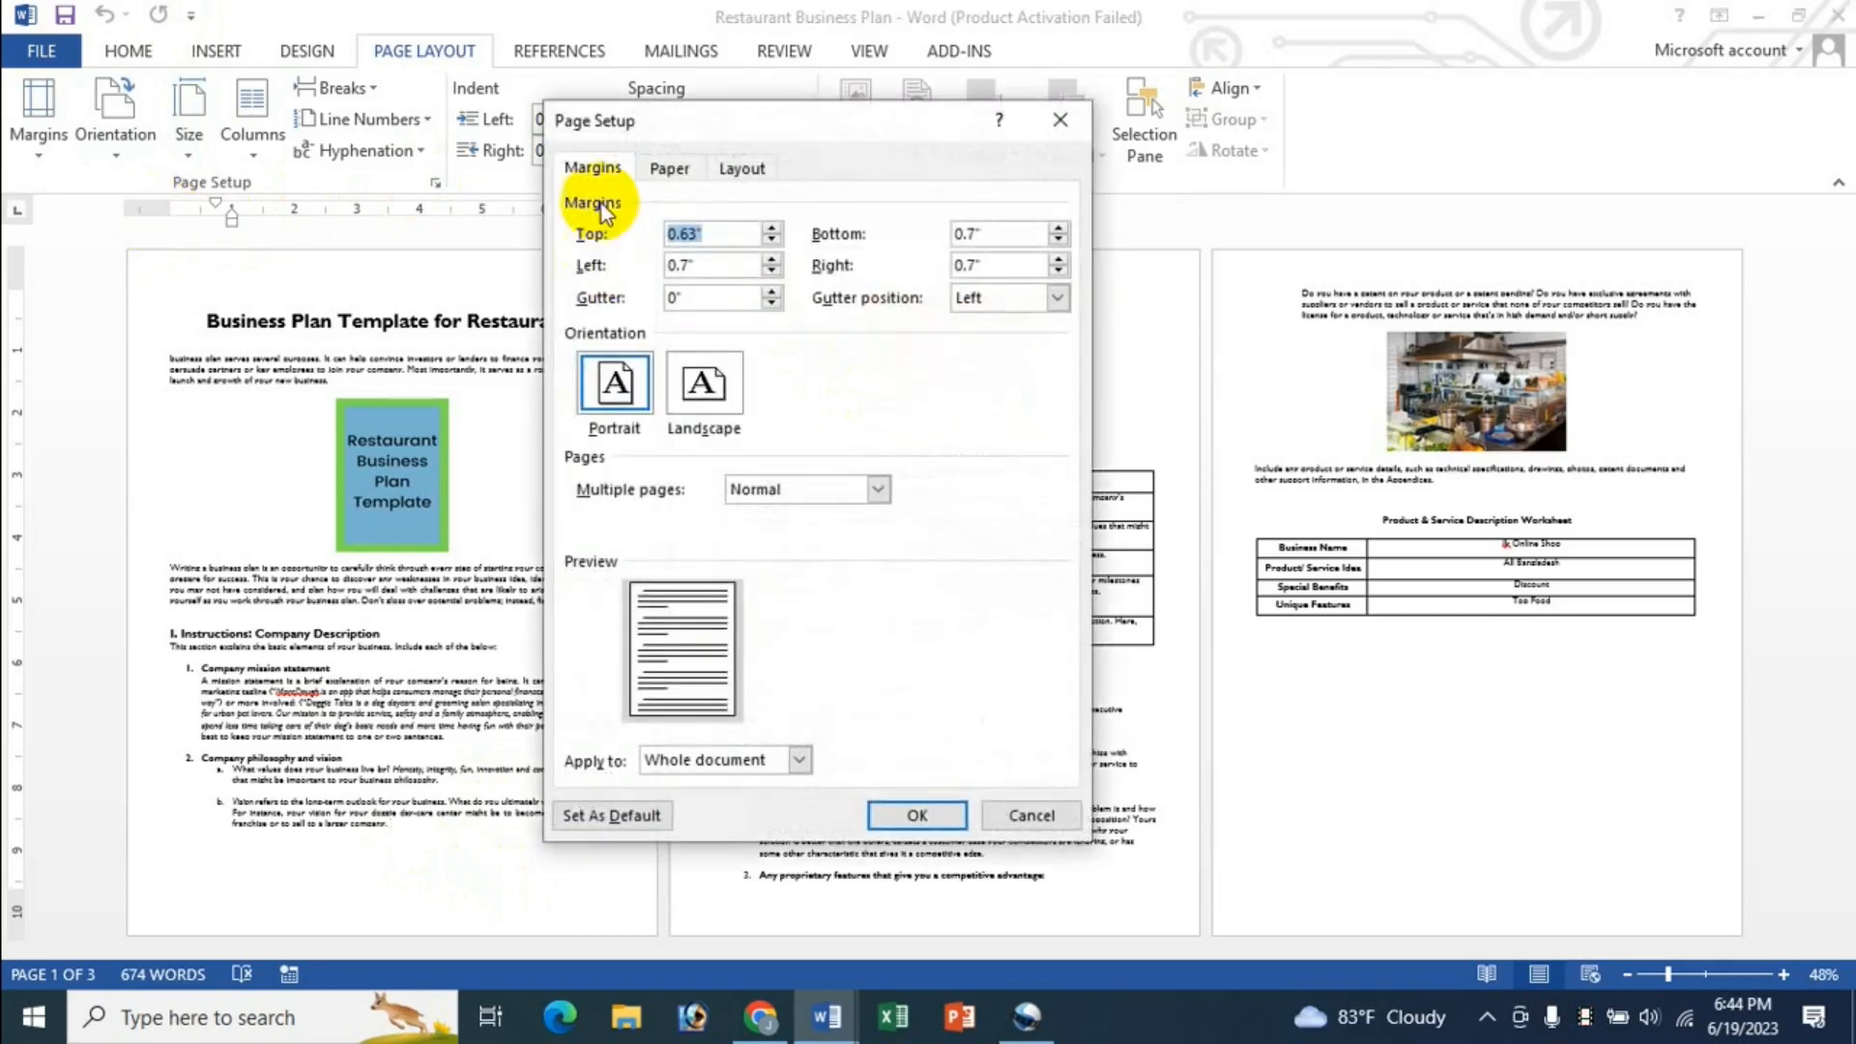
left_click(1033, 816)
left_click(435, 182)
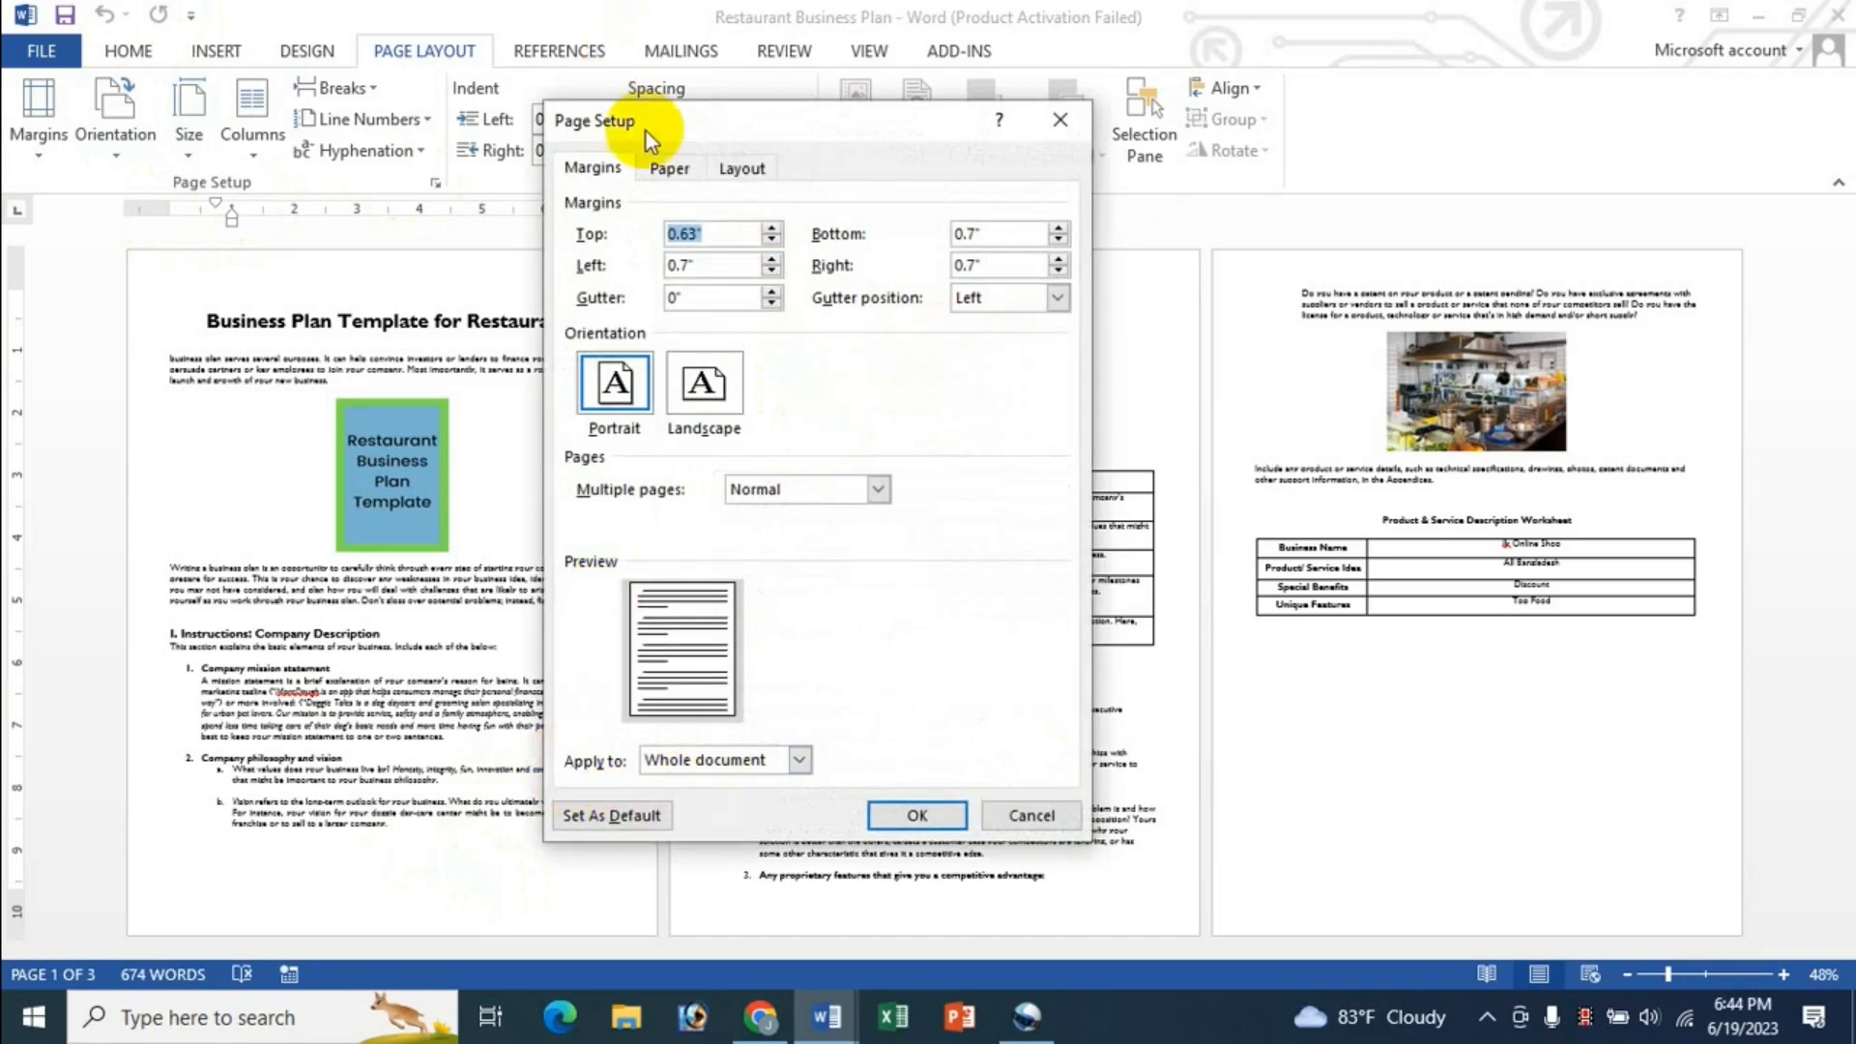
left_click(797, 760)
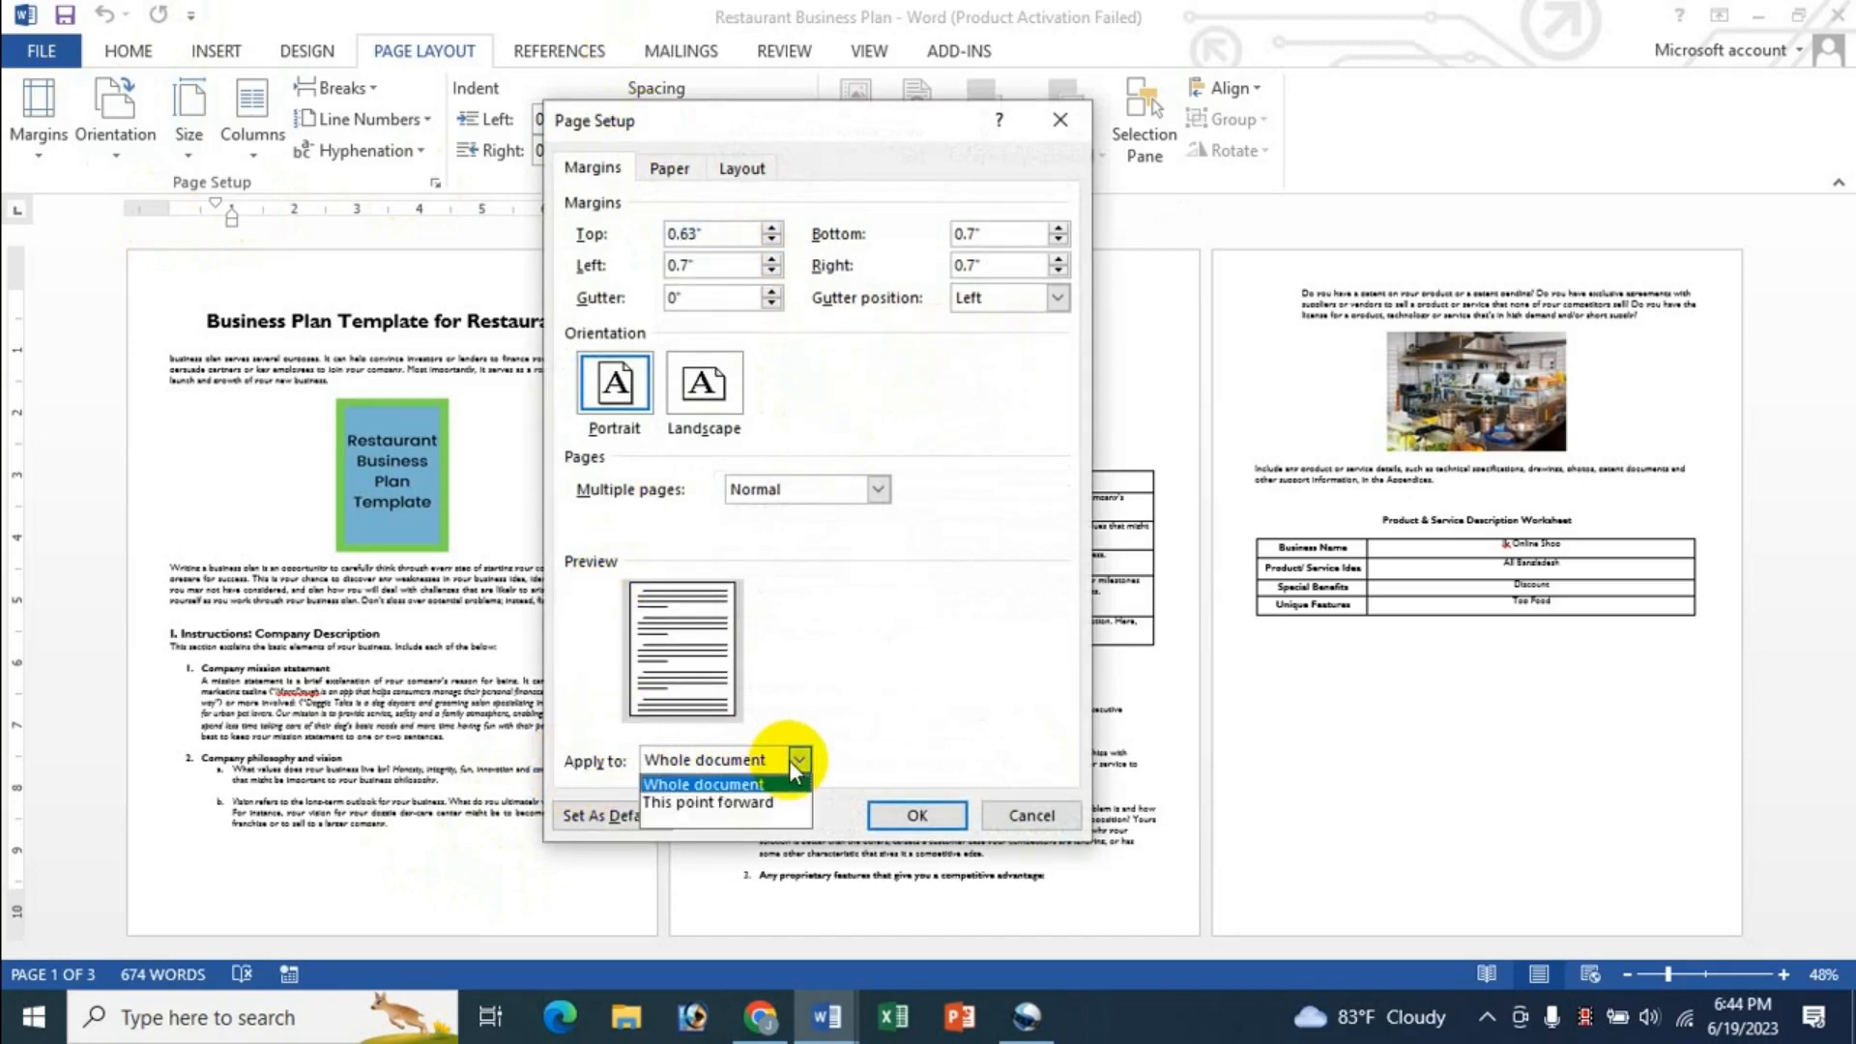
left_click(747, 803)
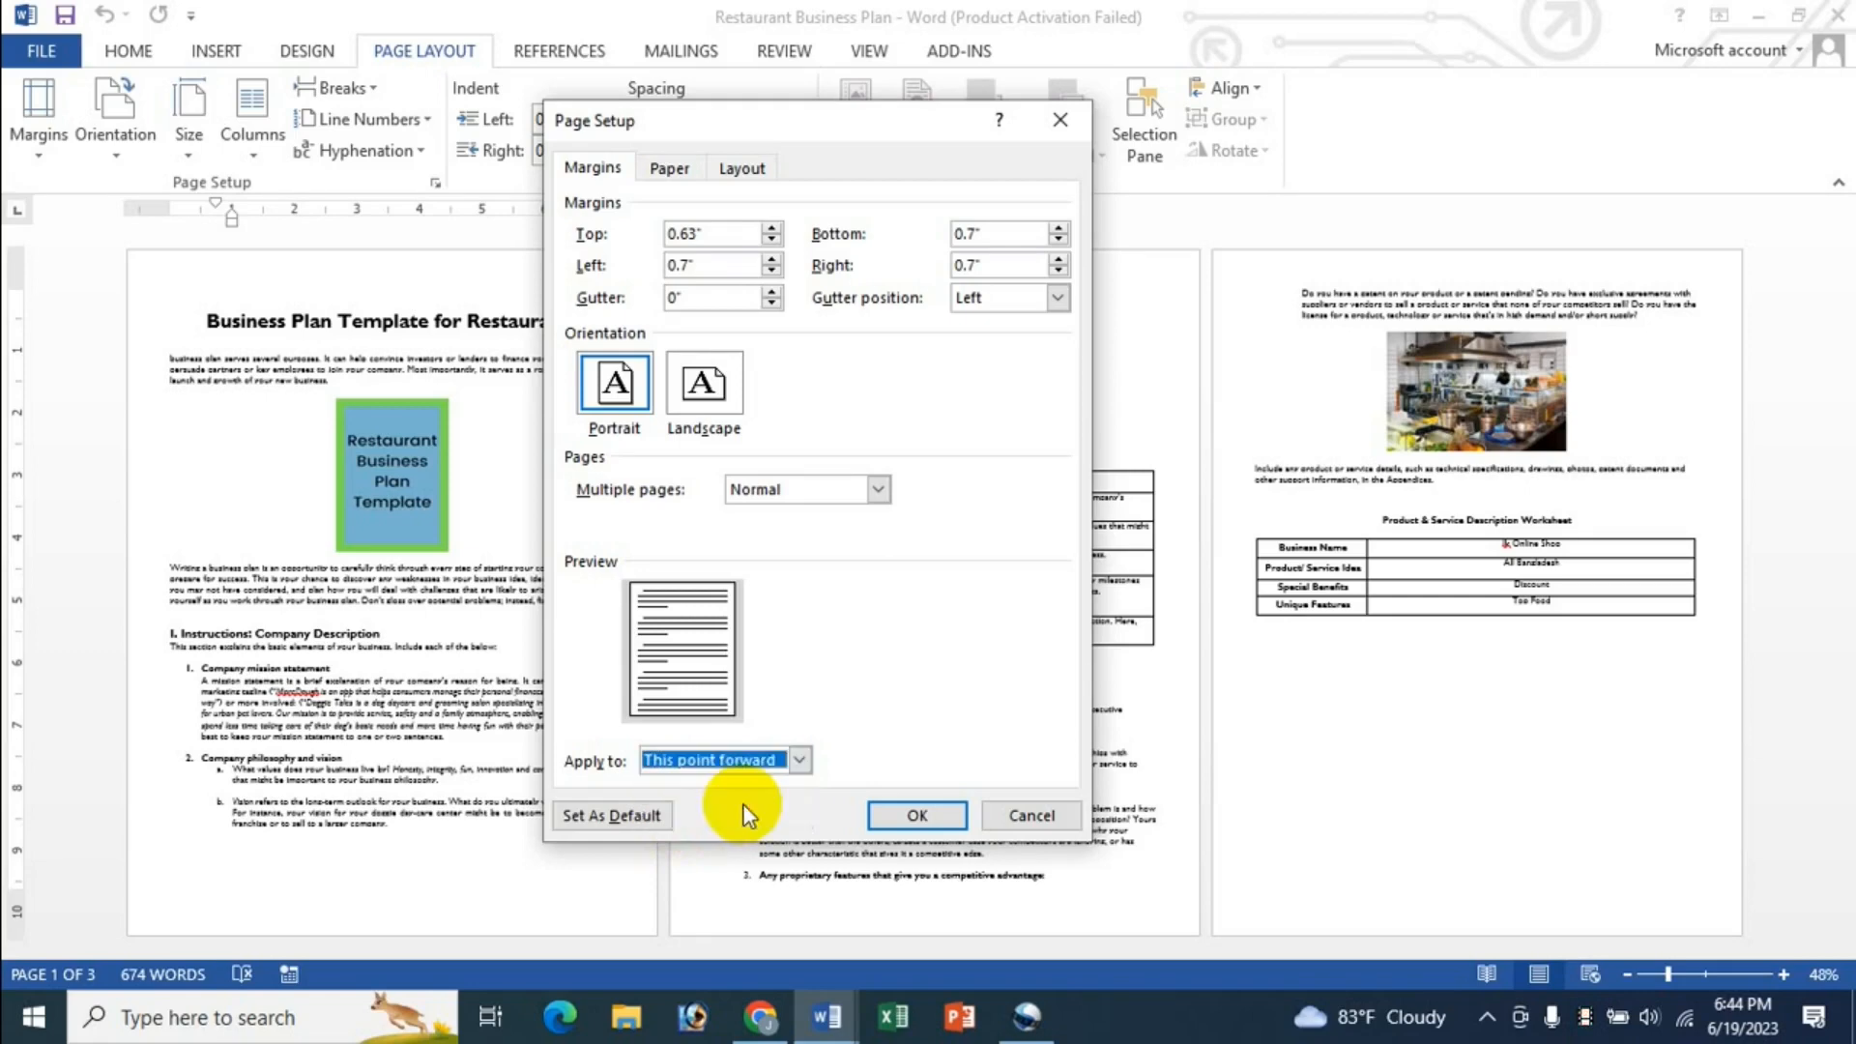
left_click(909, 810)
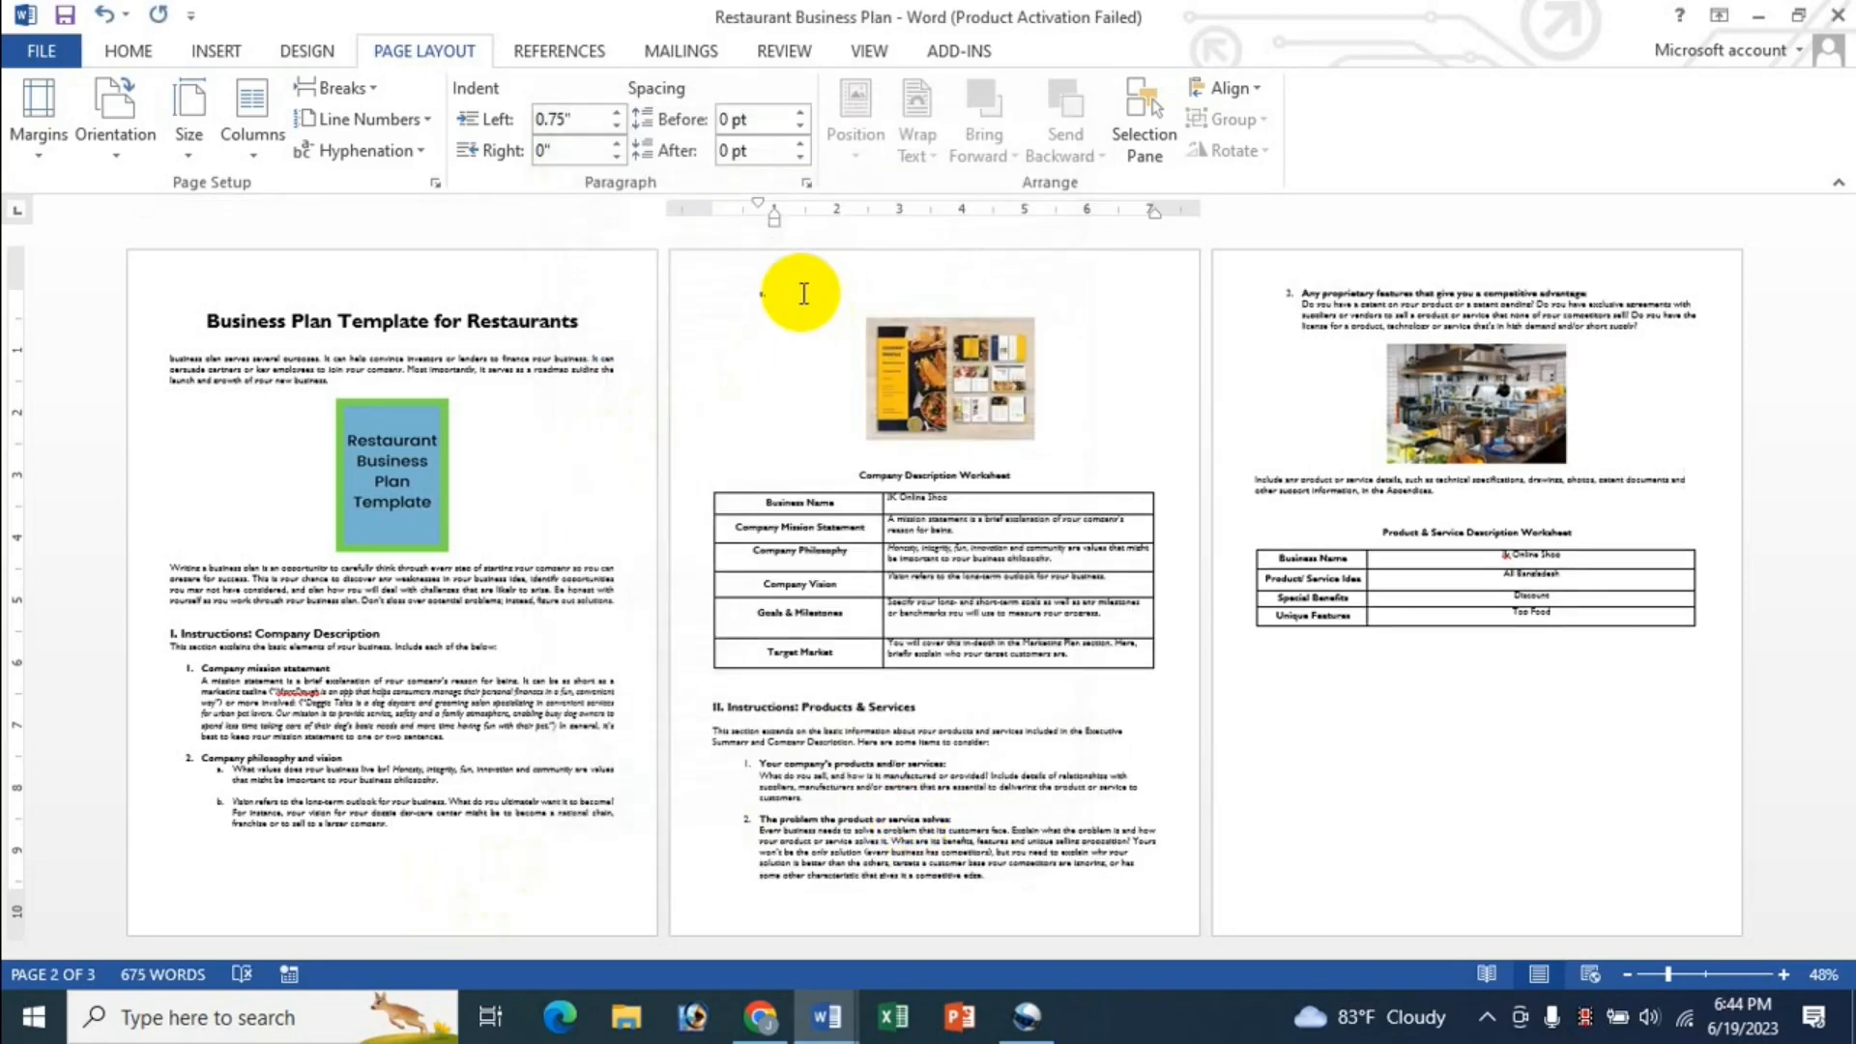
key("BackSpace")
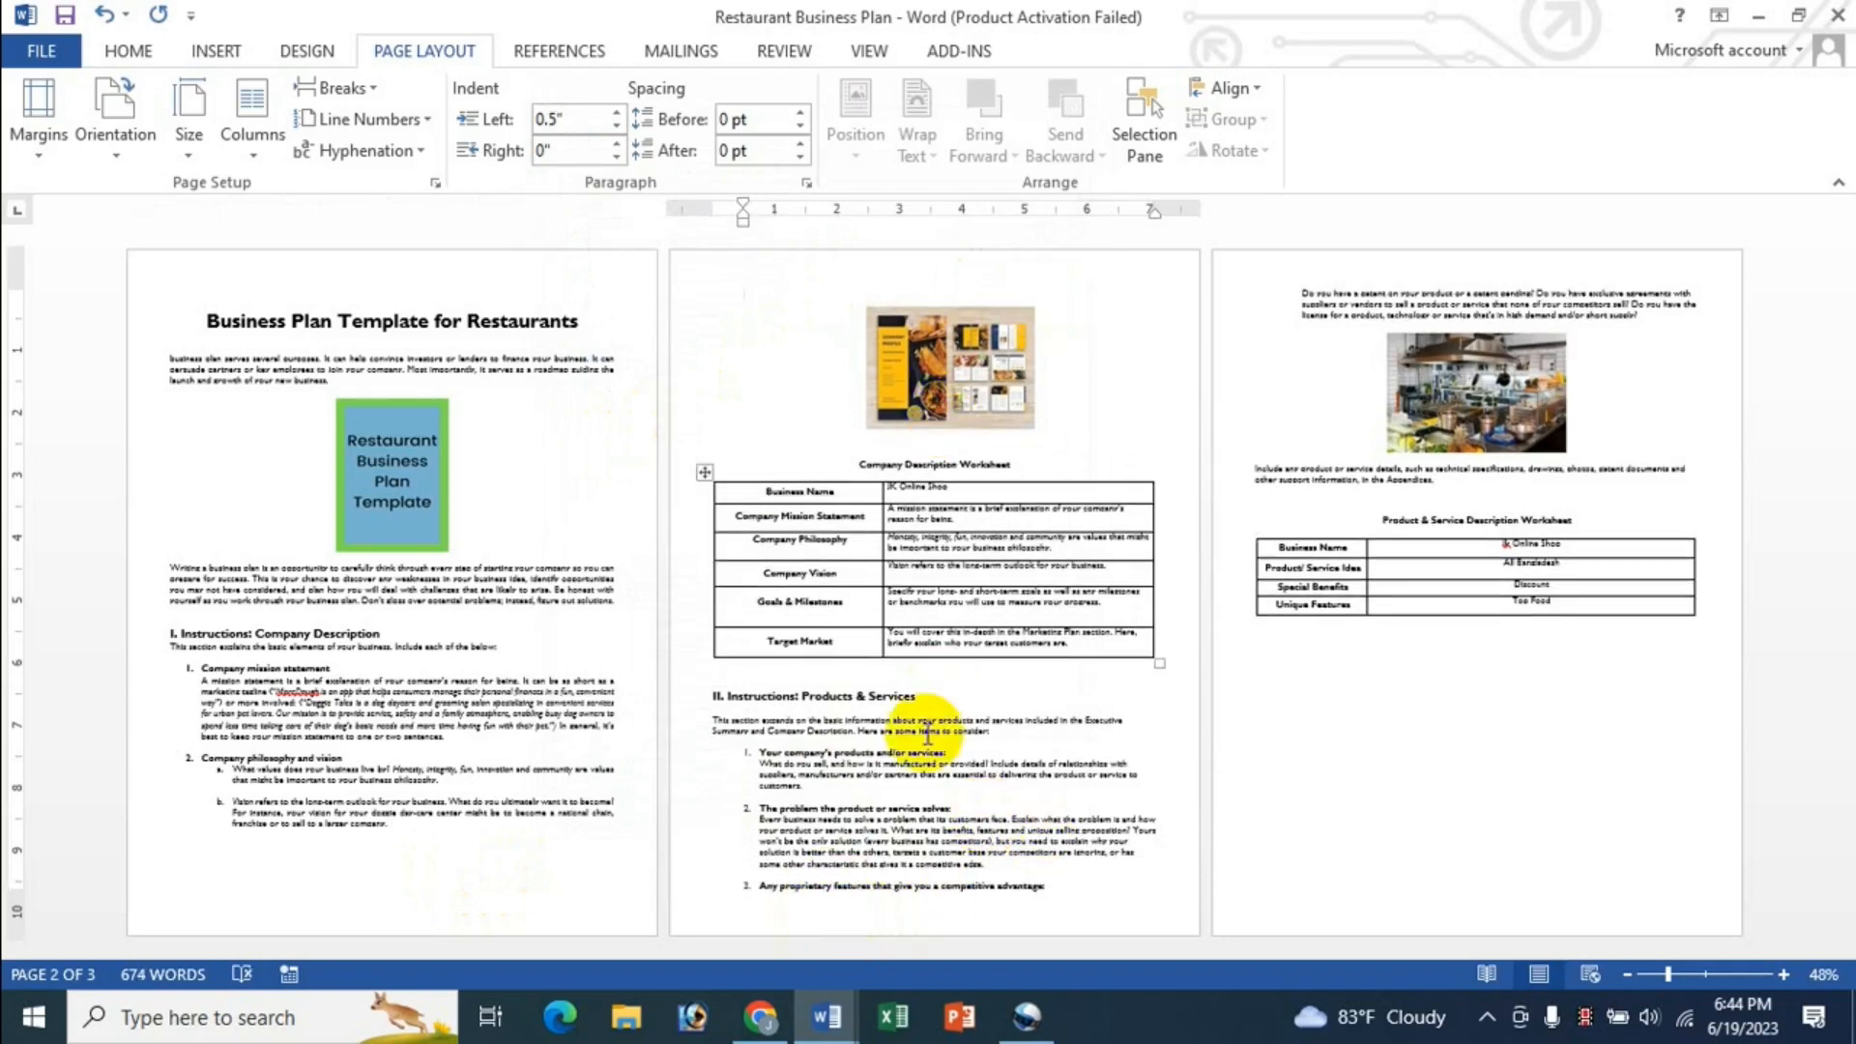
Step: Start another section at the end of page 2's text by applying Page Setup from this point forward
key("ctrl+z")
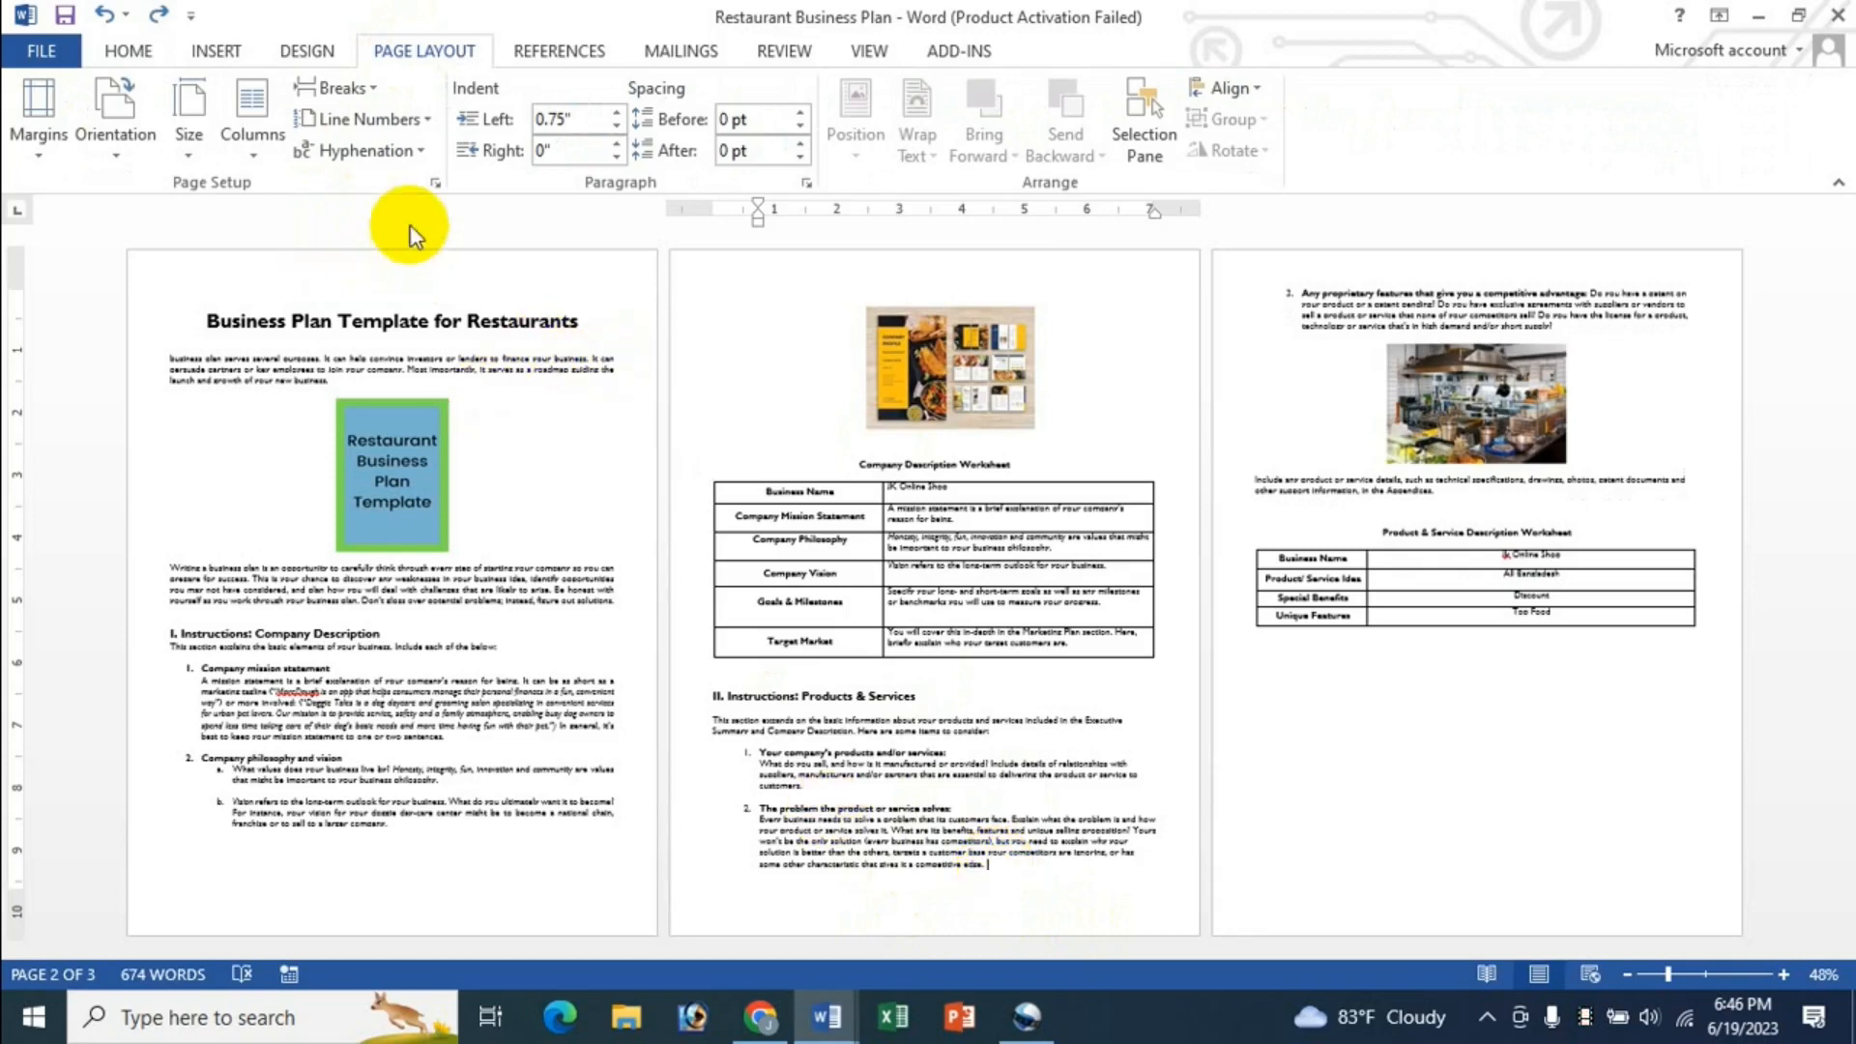
left_click(432, 184)
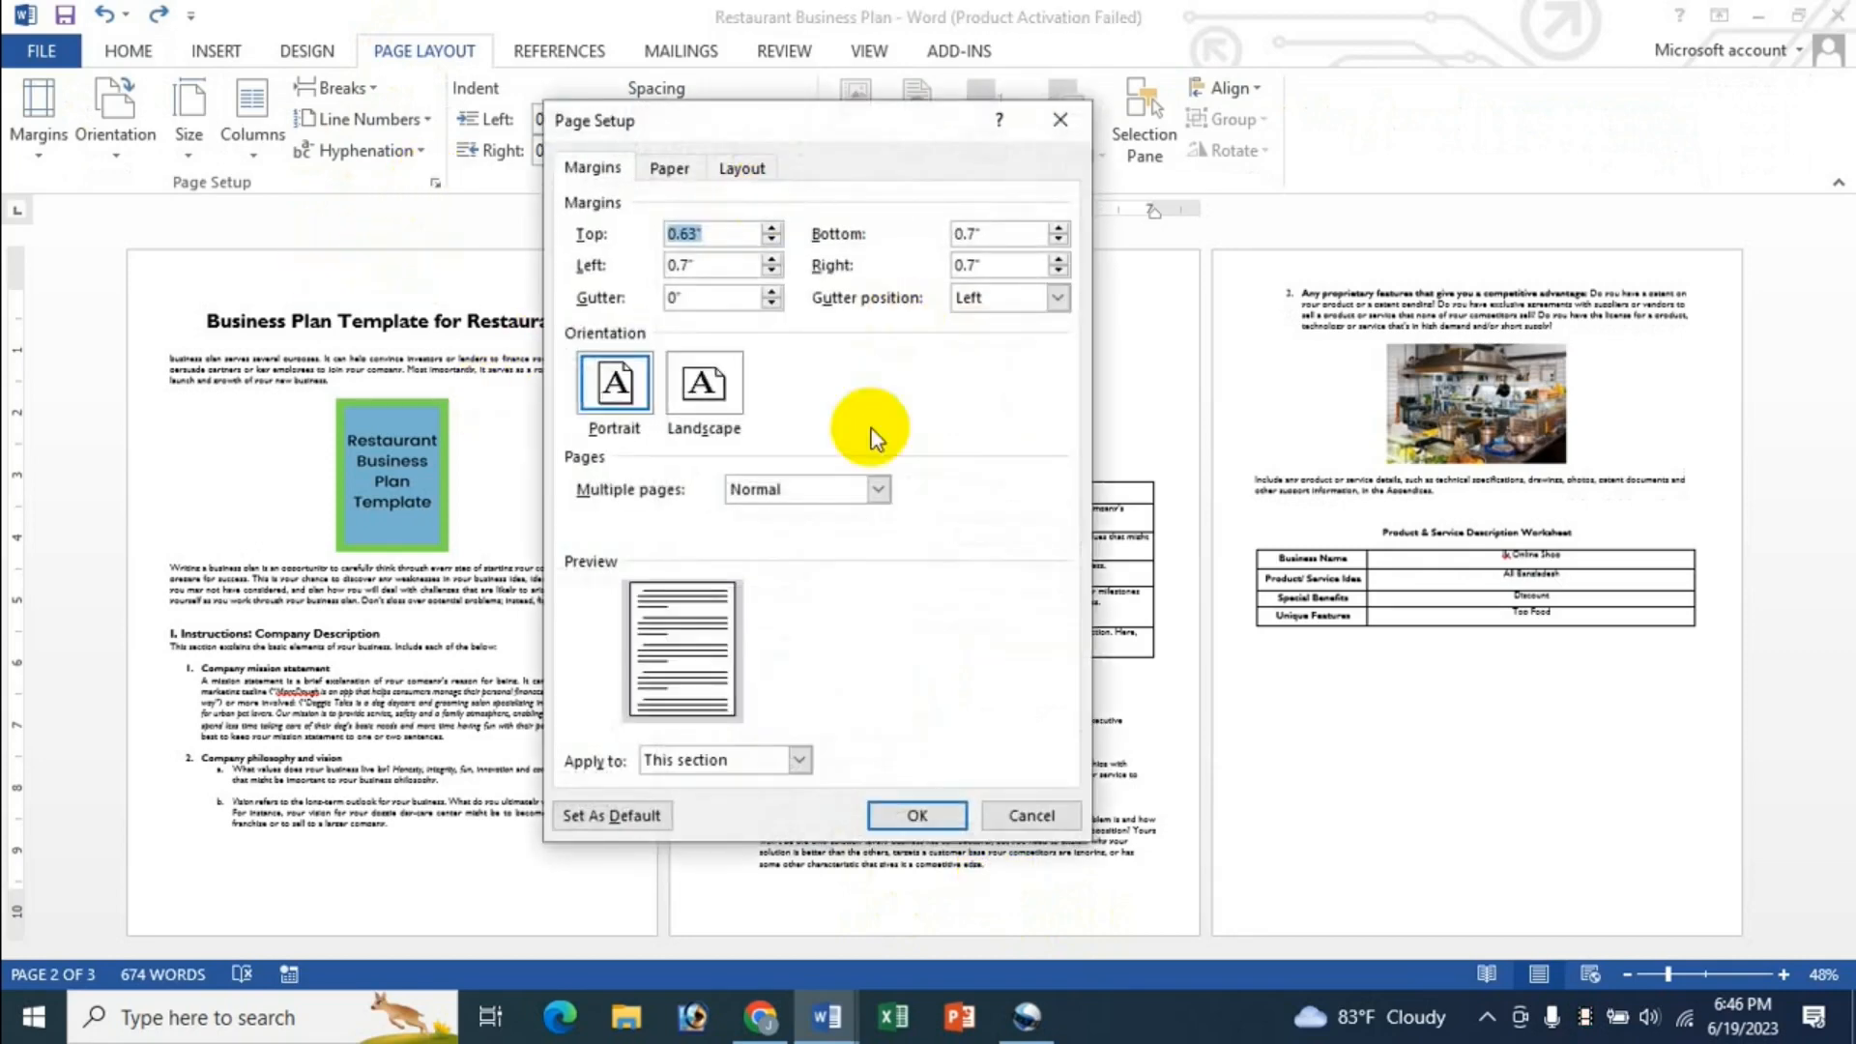
left_click(798, 761)
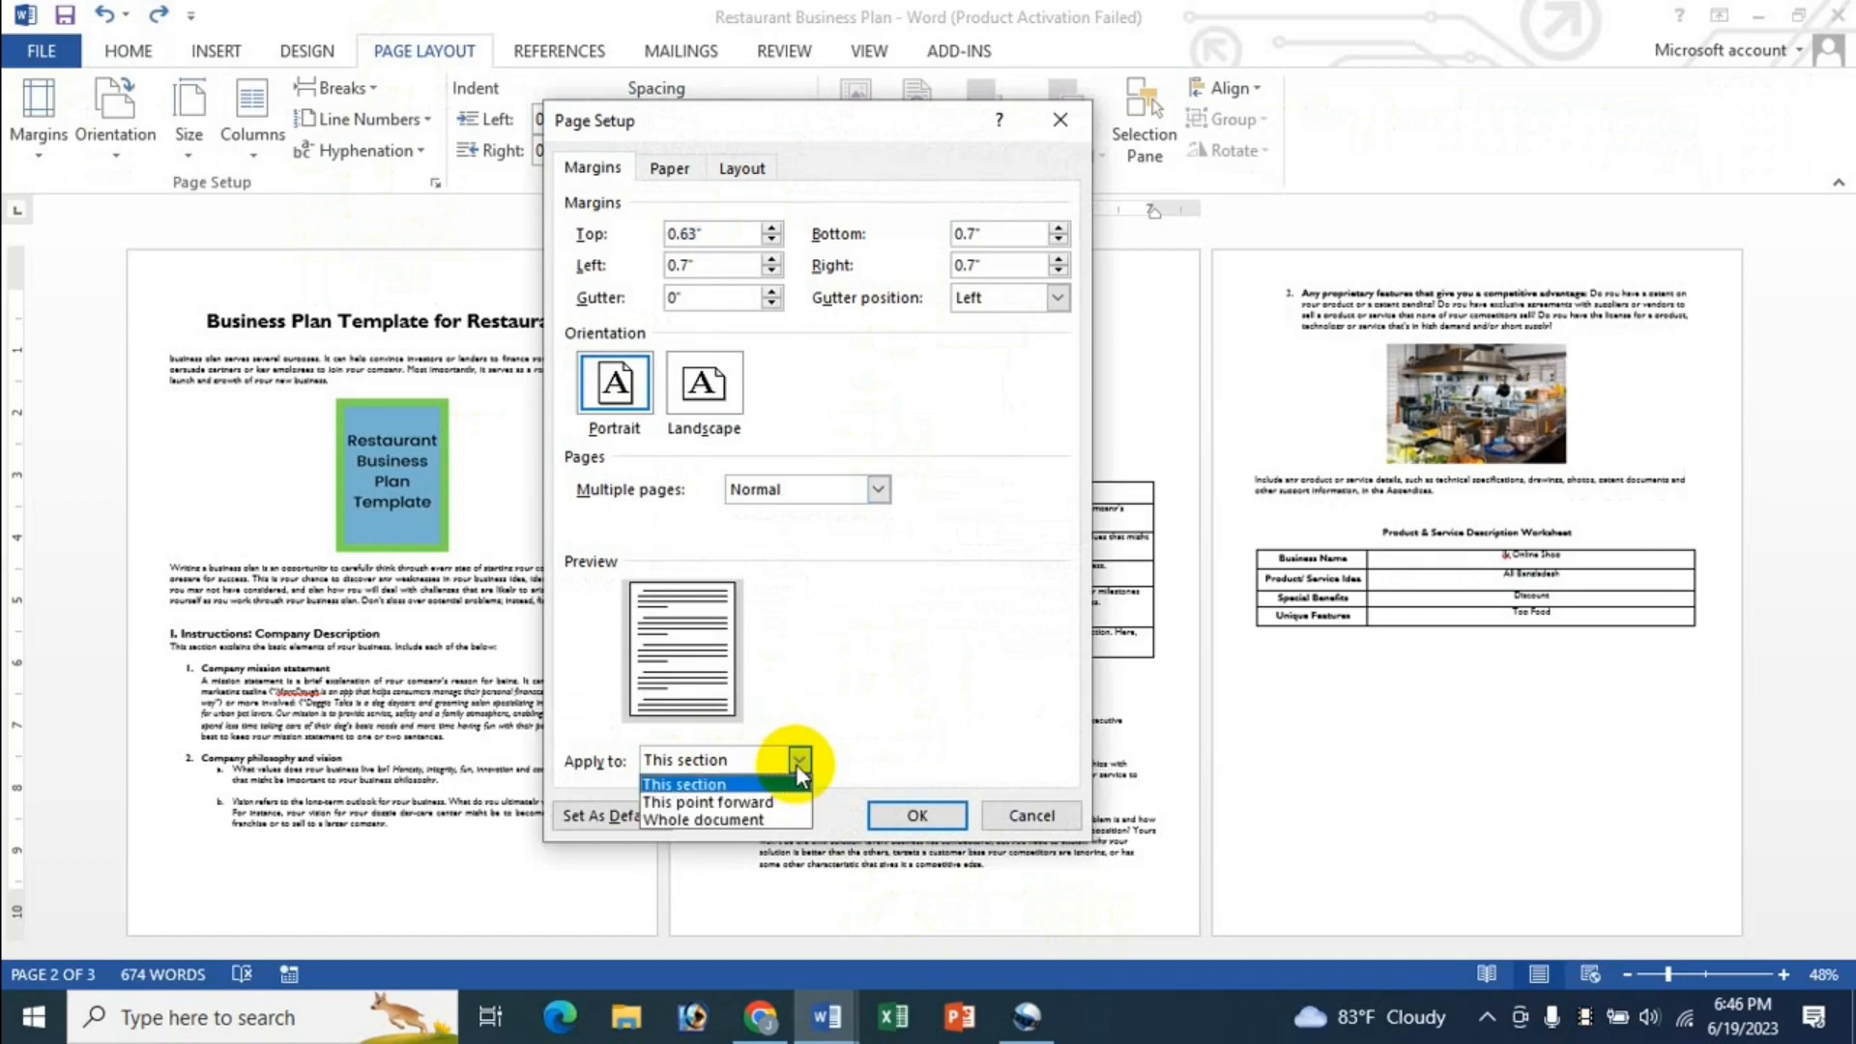
left_click(768, 801)
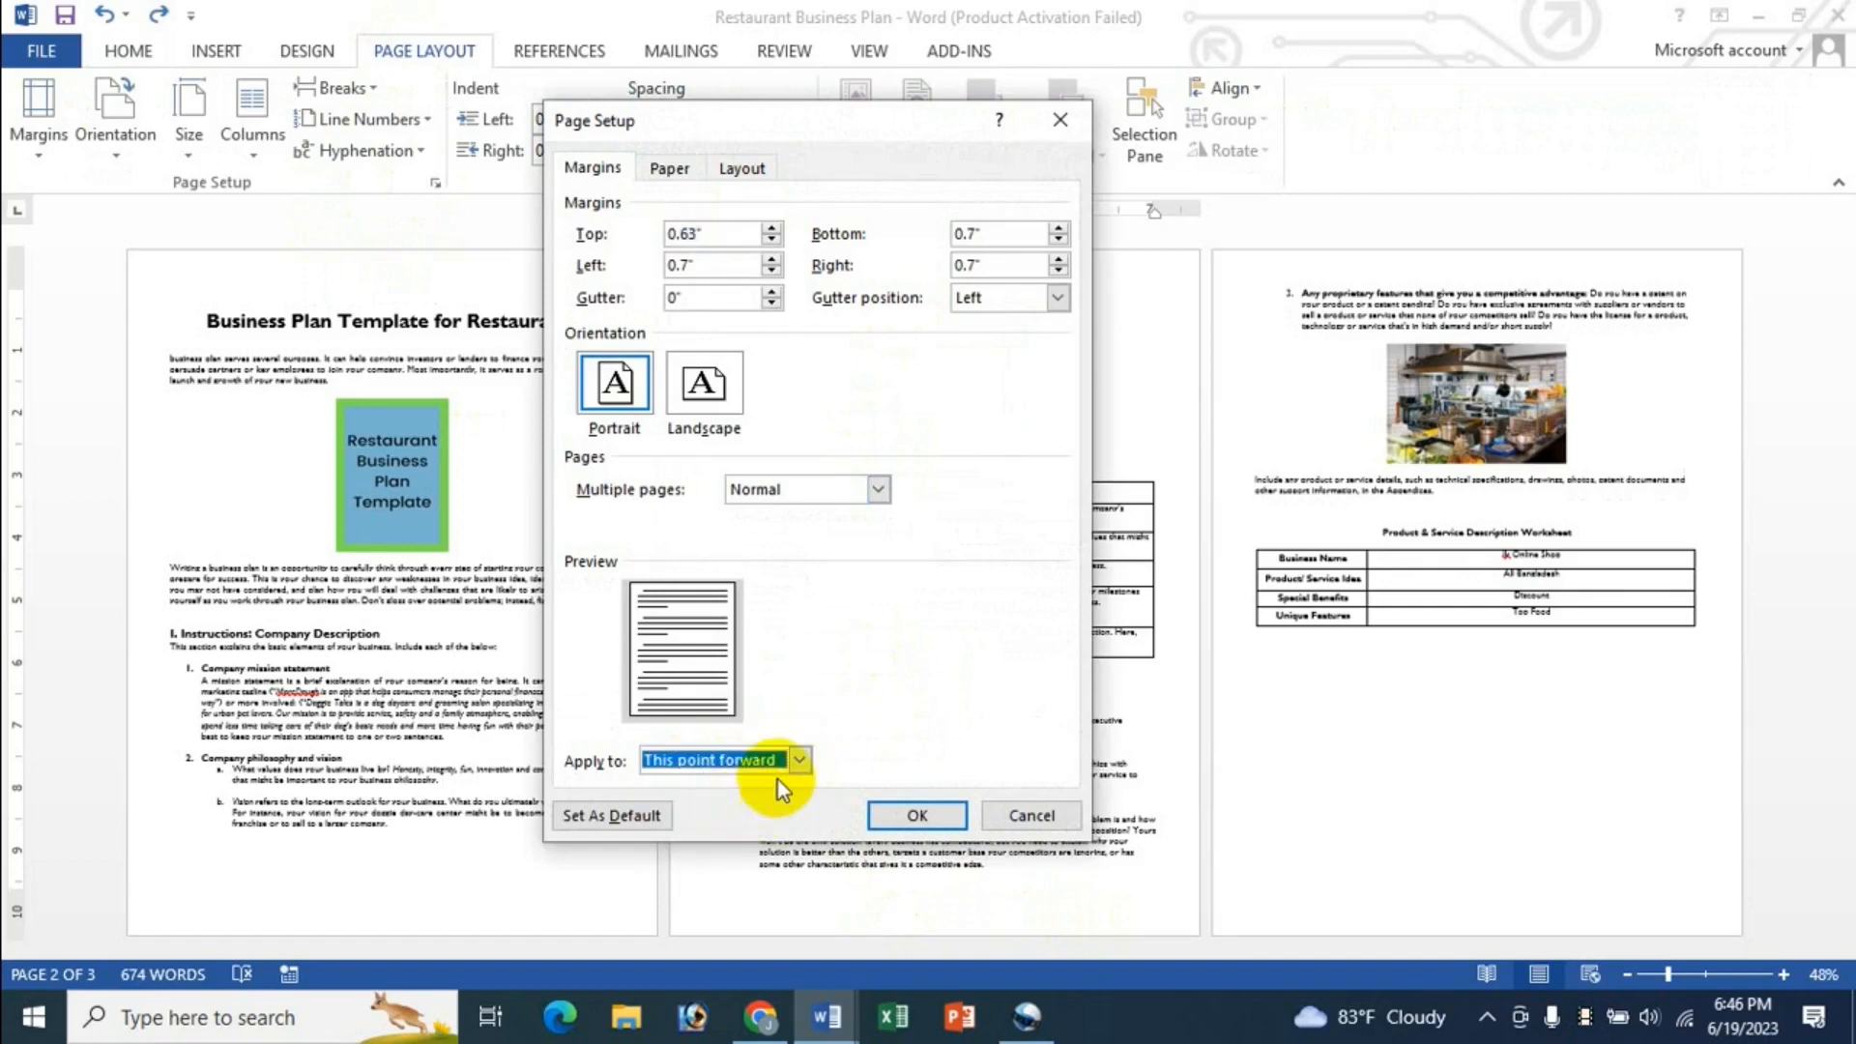
left_click(915, 821)
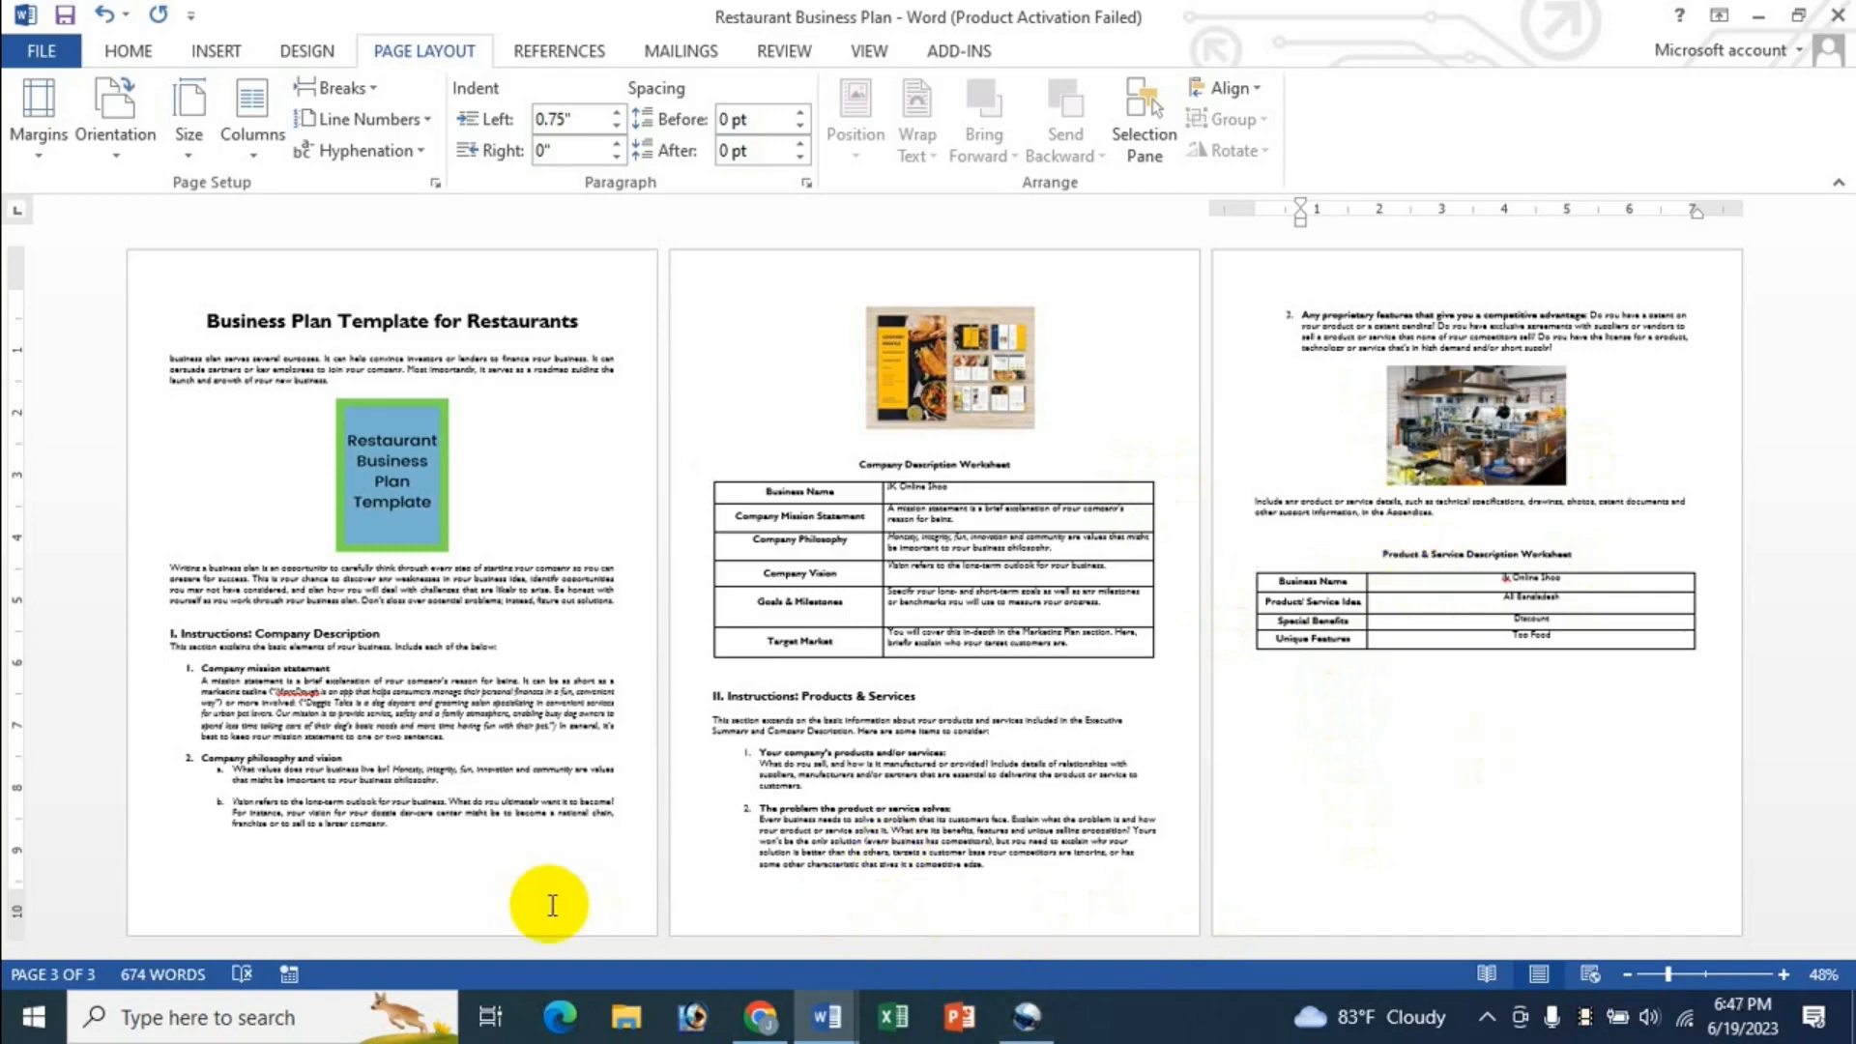
Step: Open the footers for editing and enter the person's first name in the section 1 first page footer
double_click(739, 909)
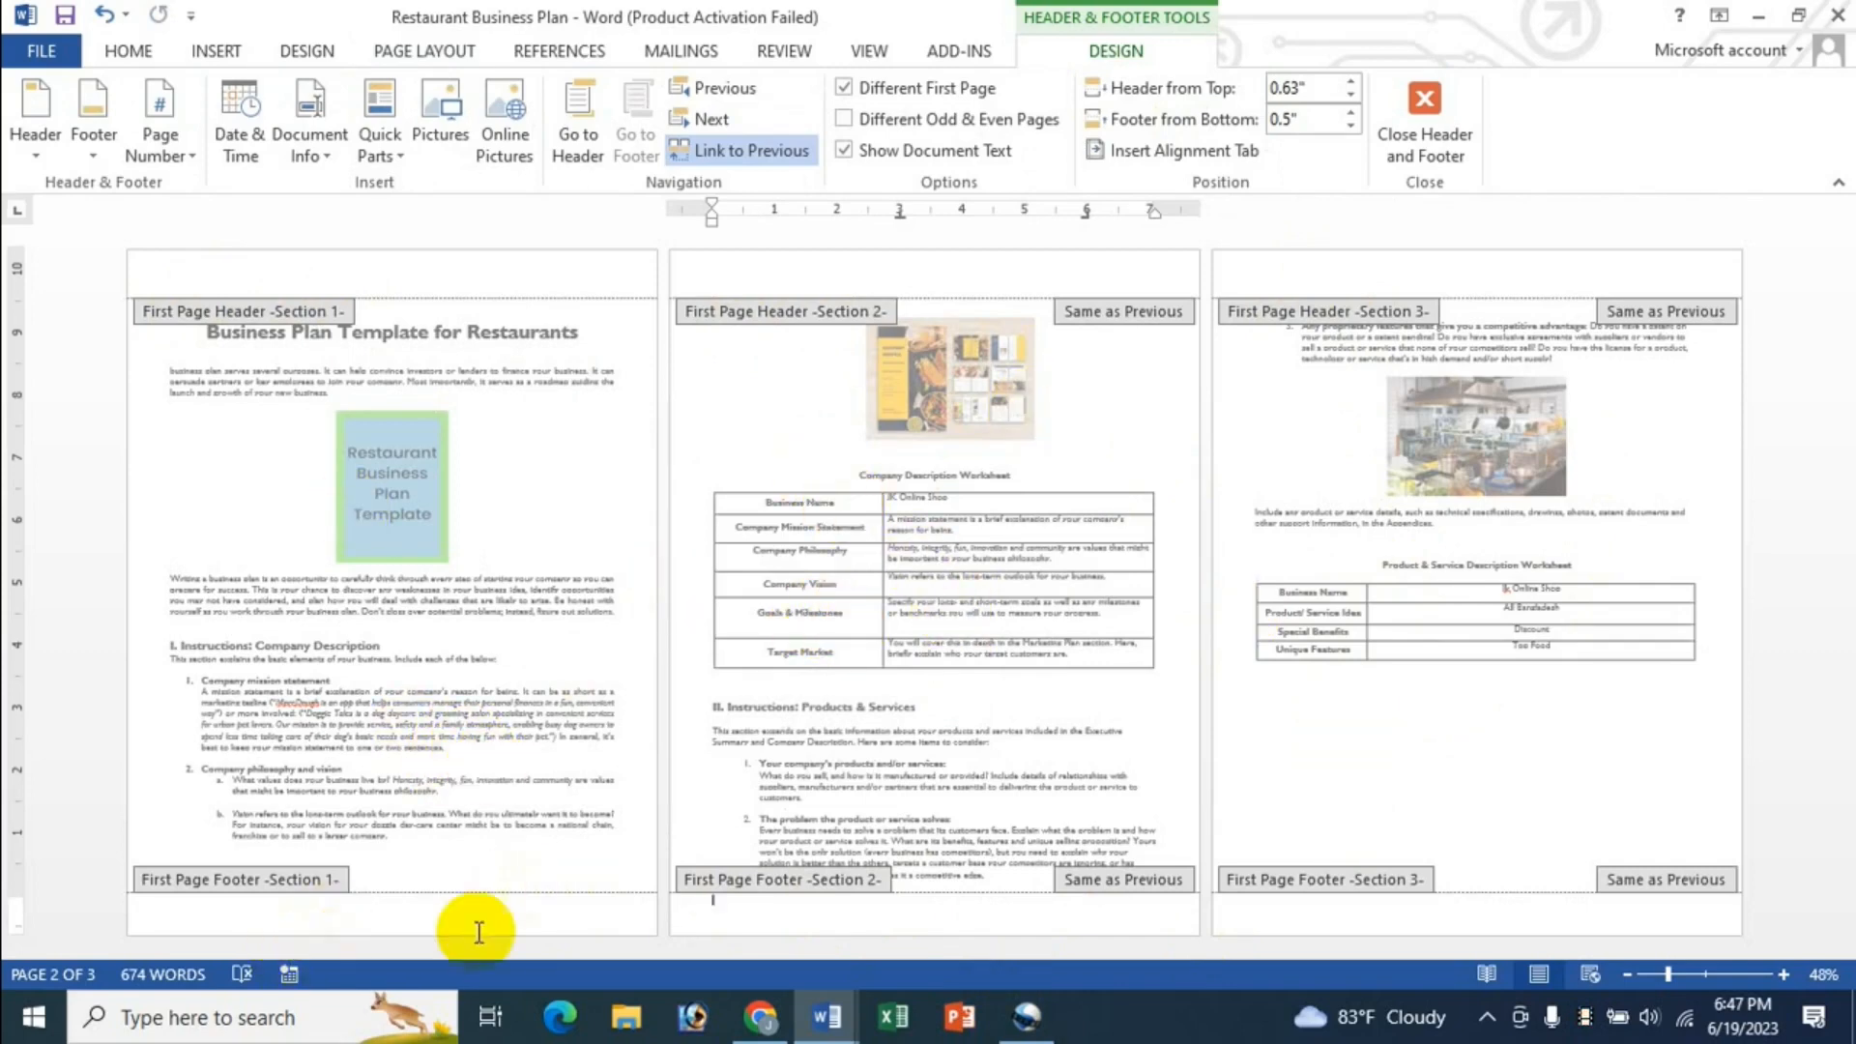
left_click(417, 905)
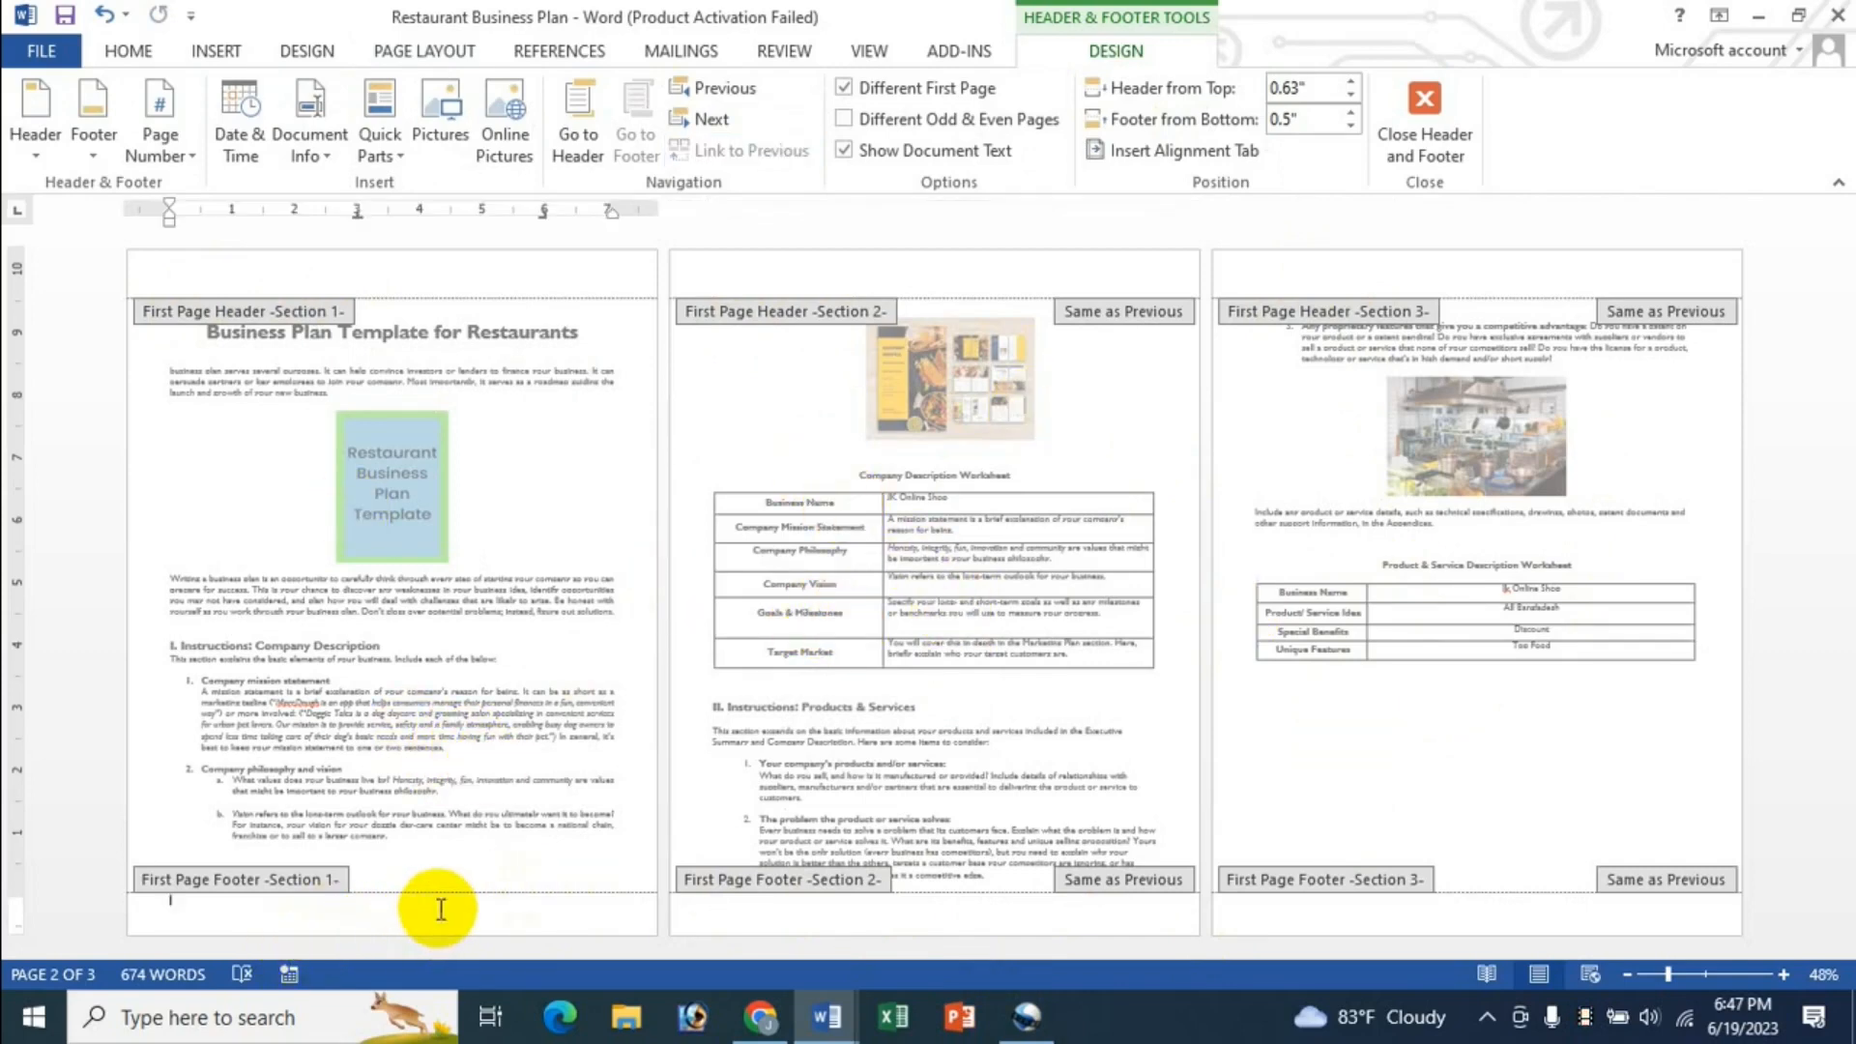
type("JASIM")
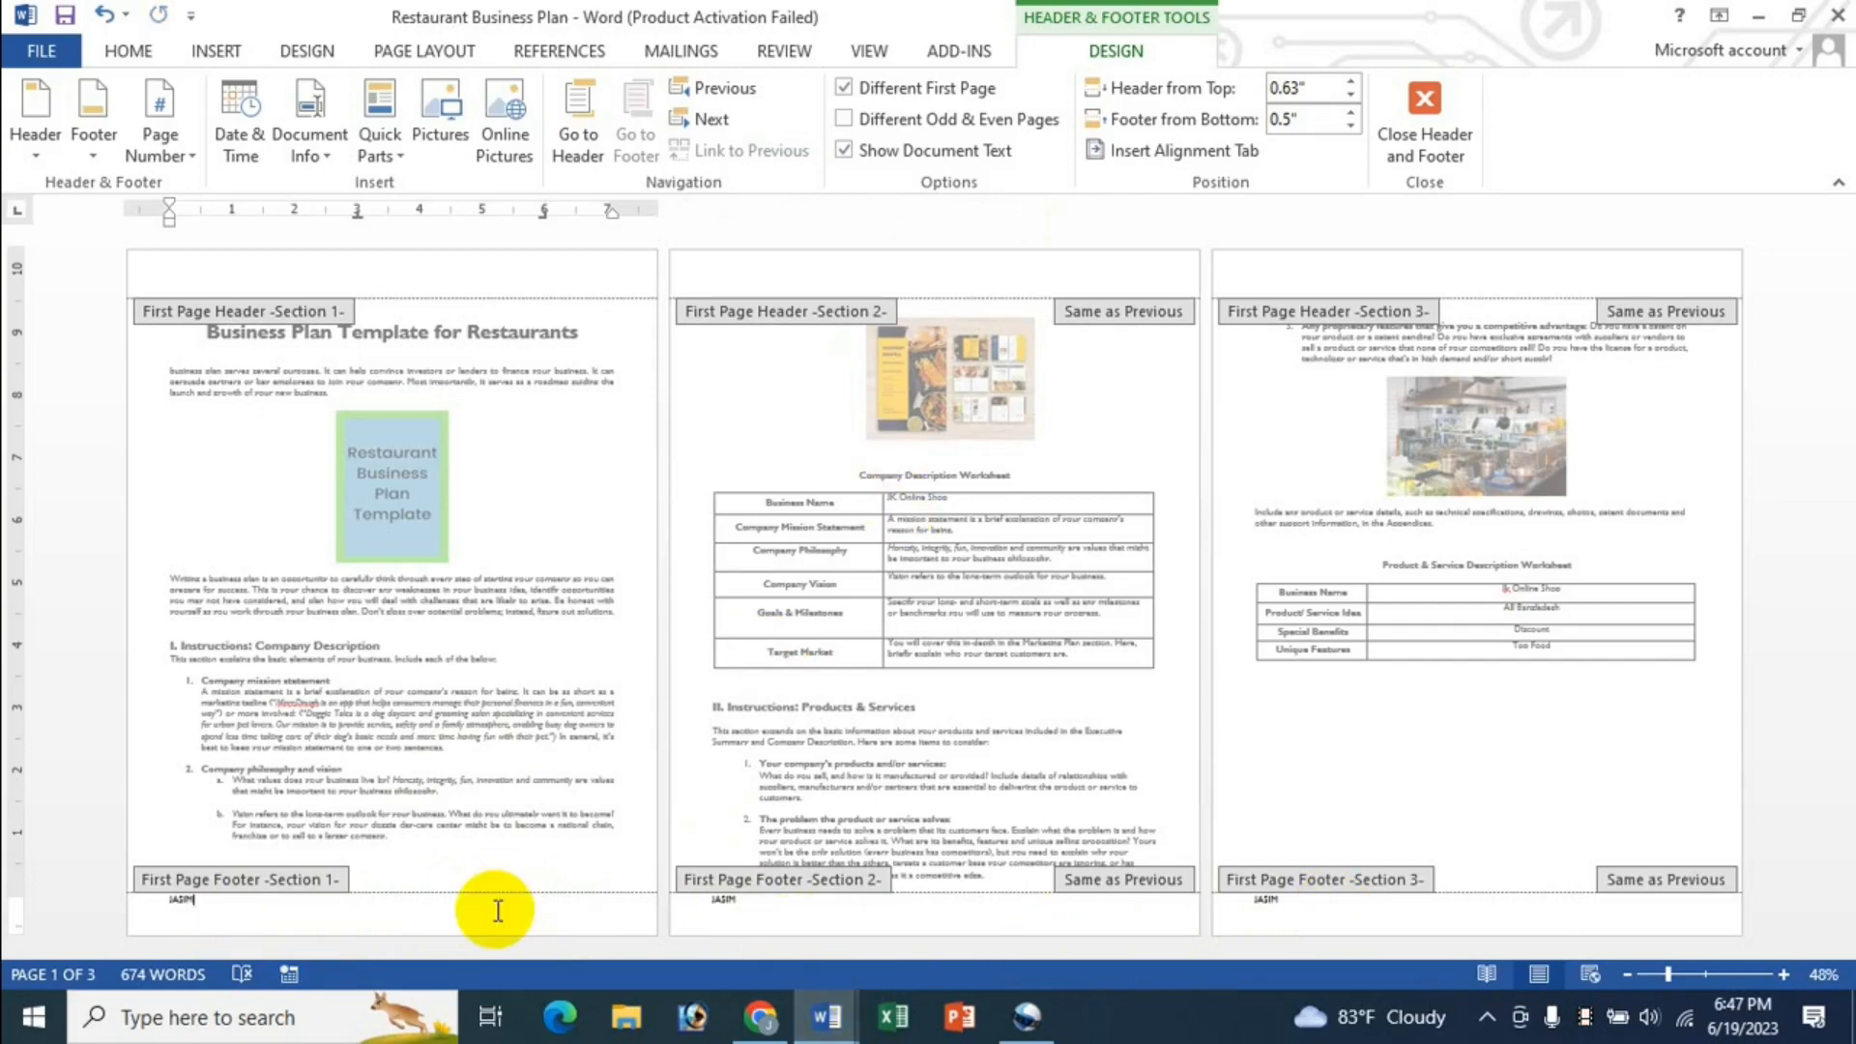
Step: Turn off Link to Previous for the first page footers of sections 2 and 3
left_click(748, 903)
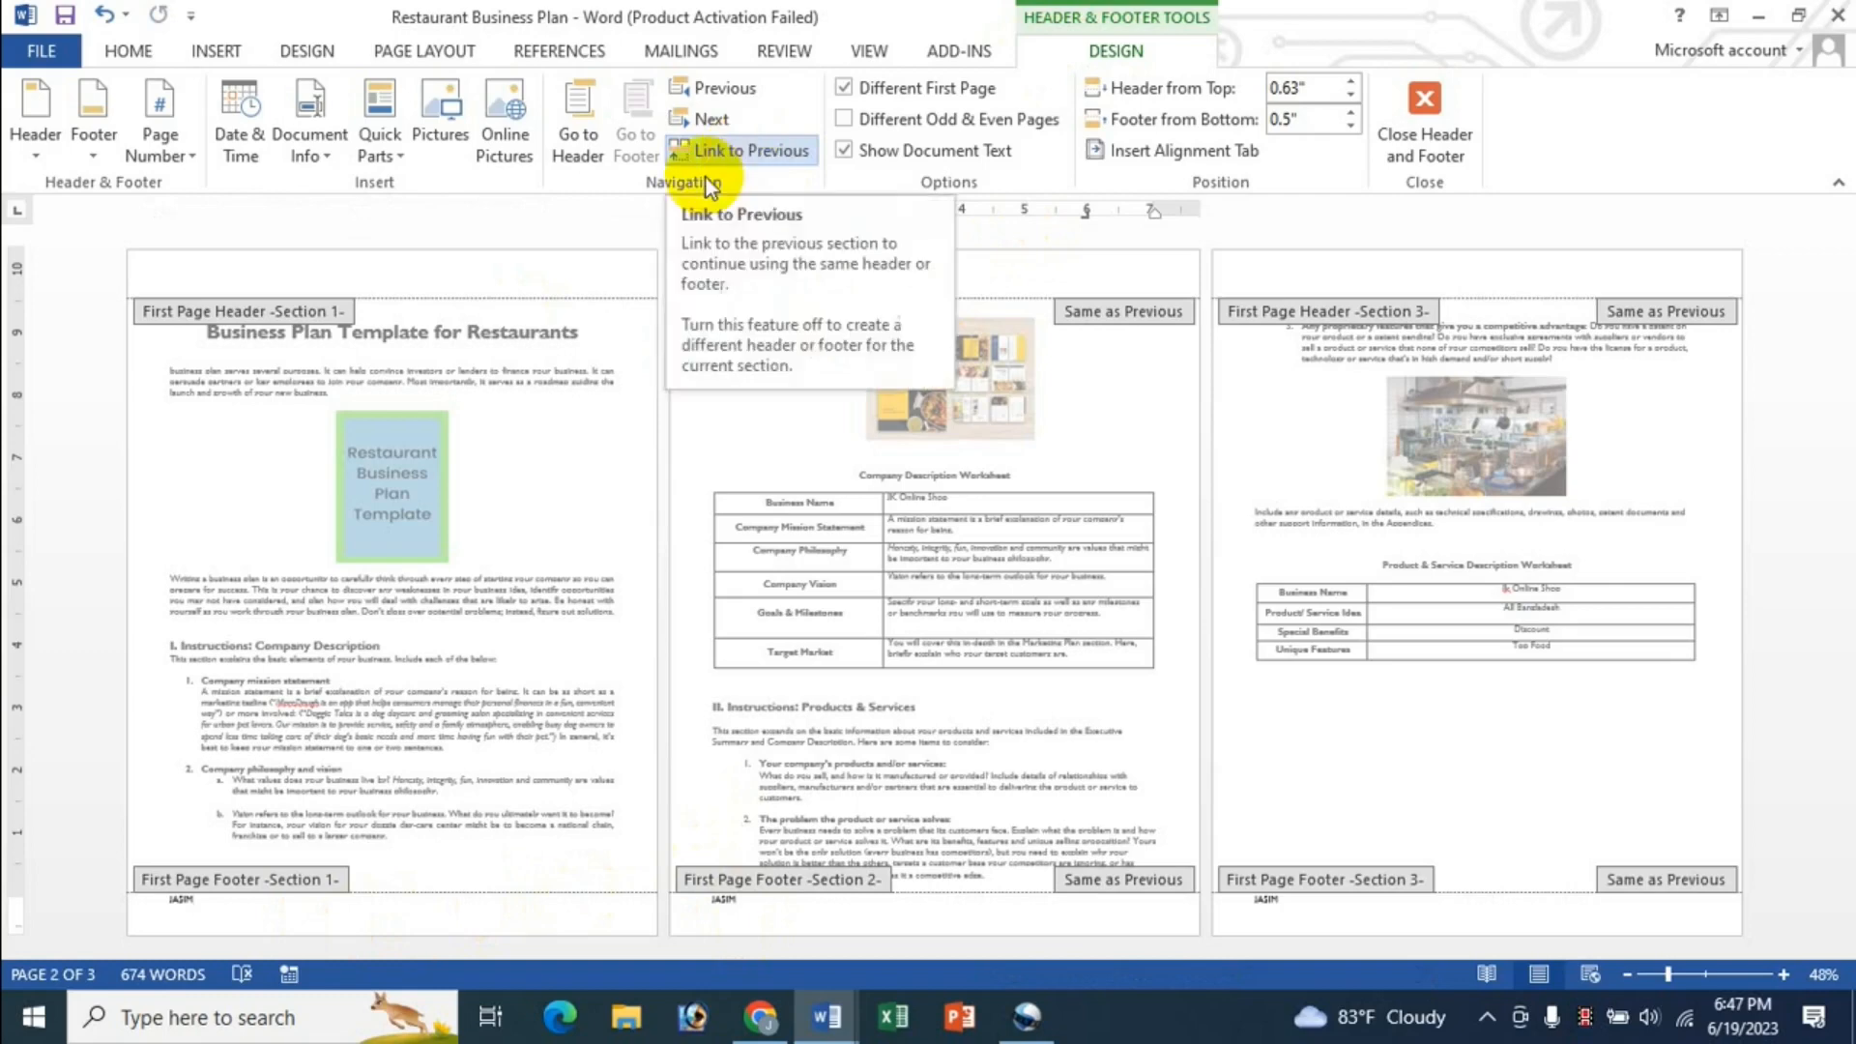
left_click(750, 153)
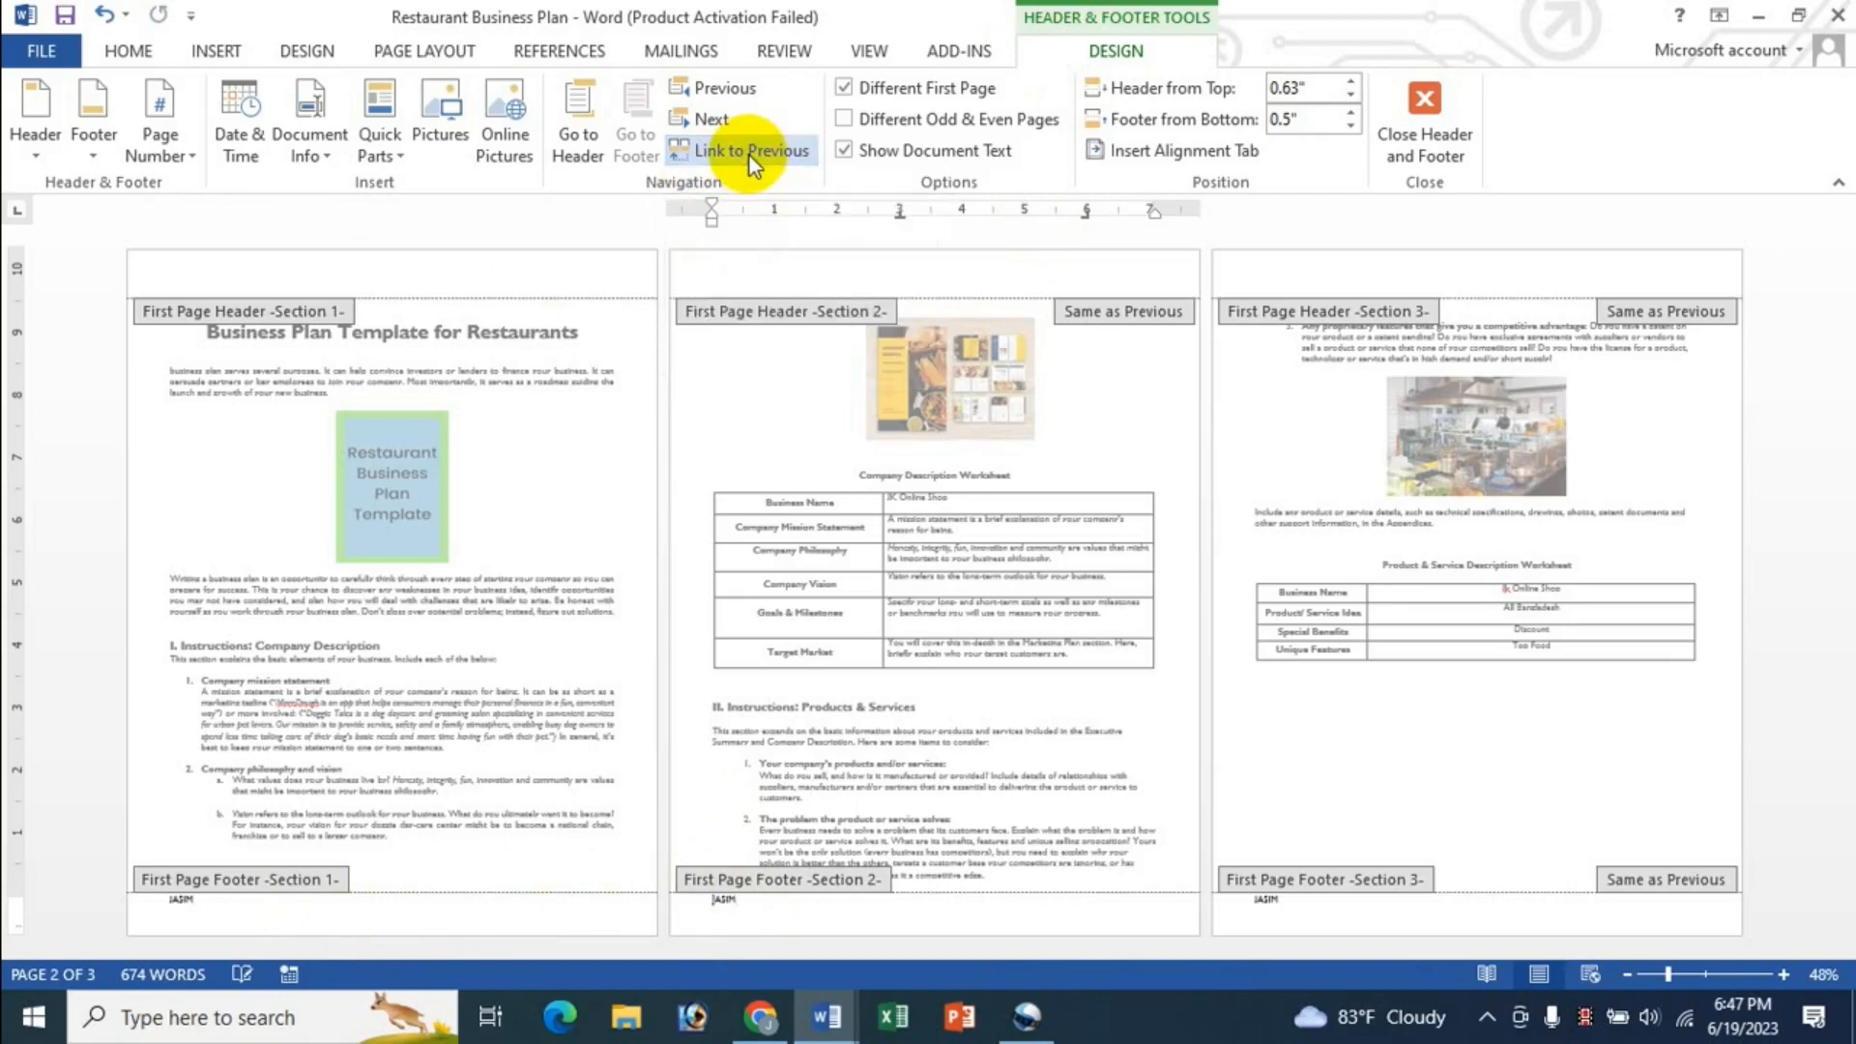
left_click(1311, 905)
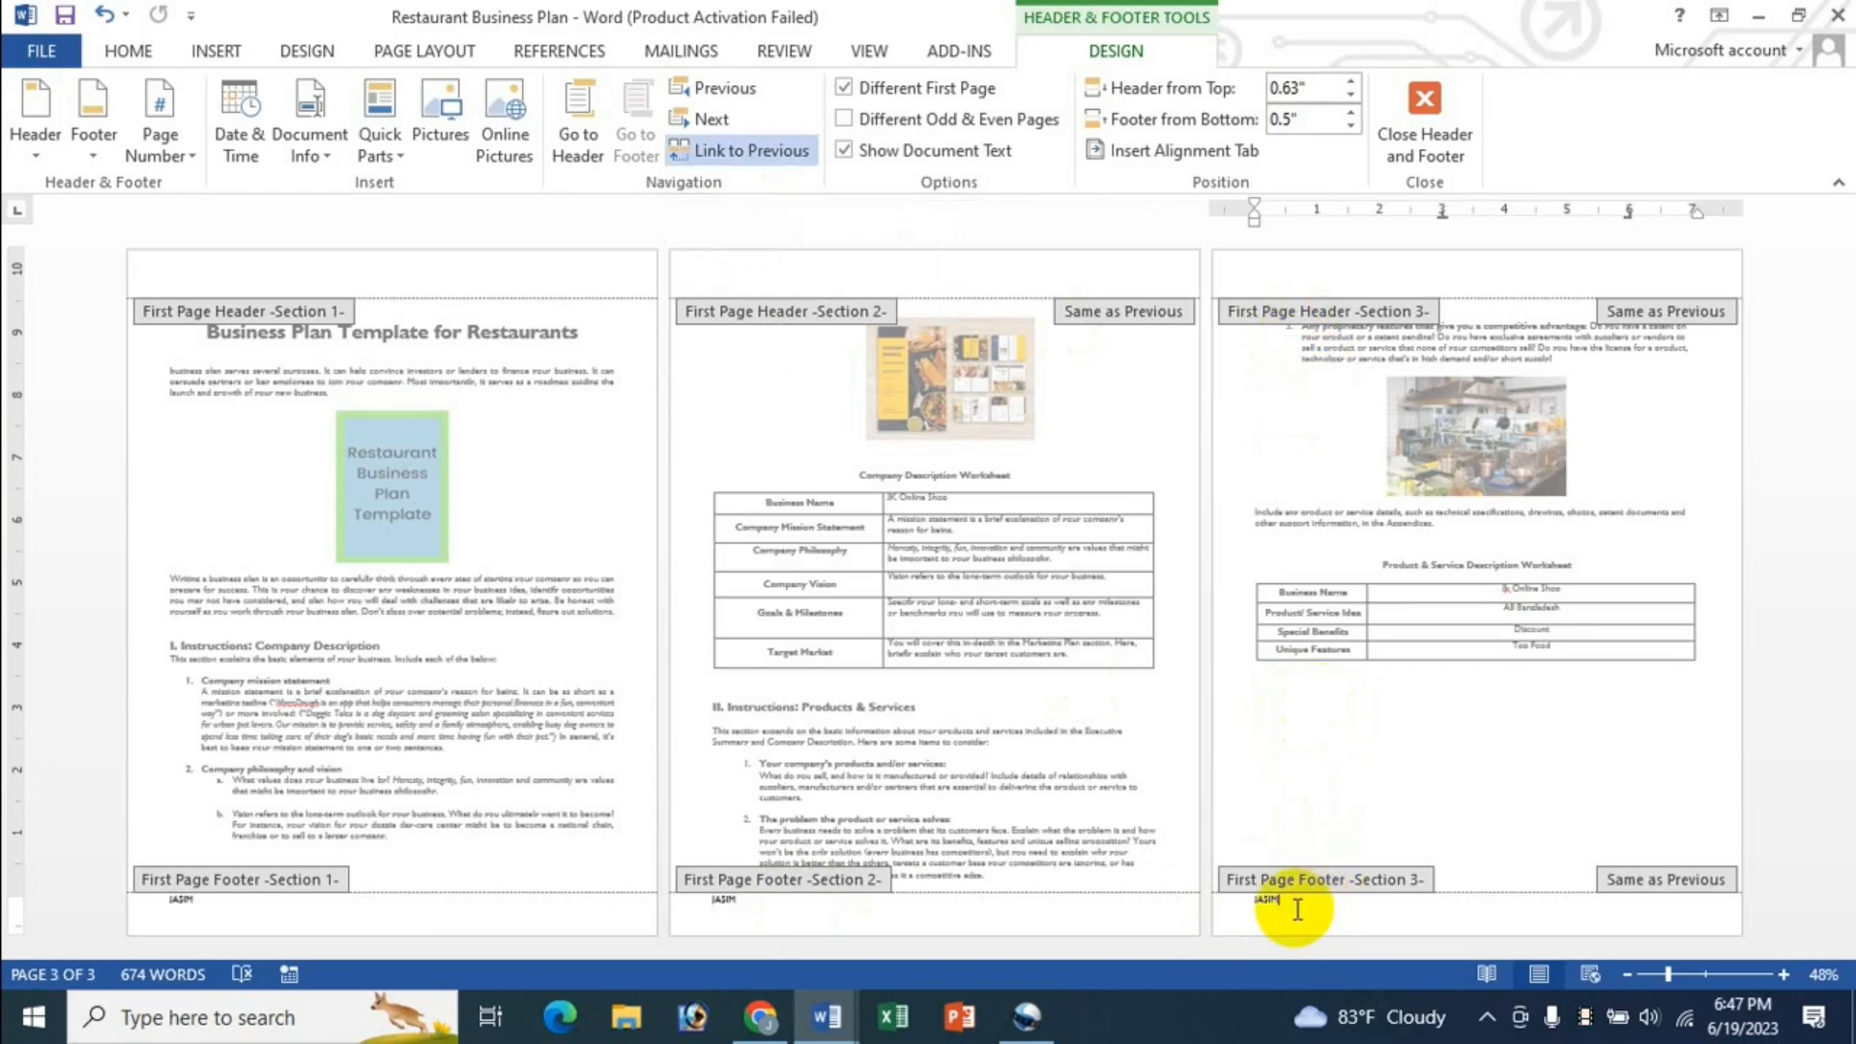
left_click(742, 157)
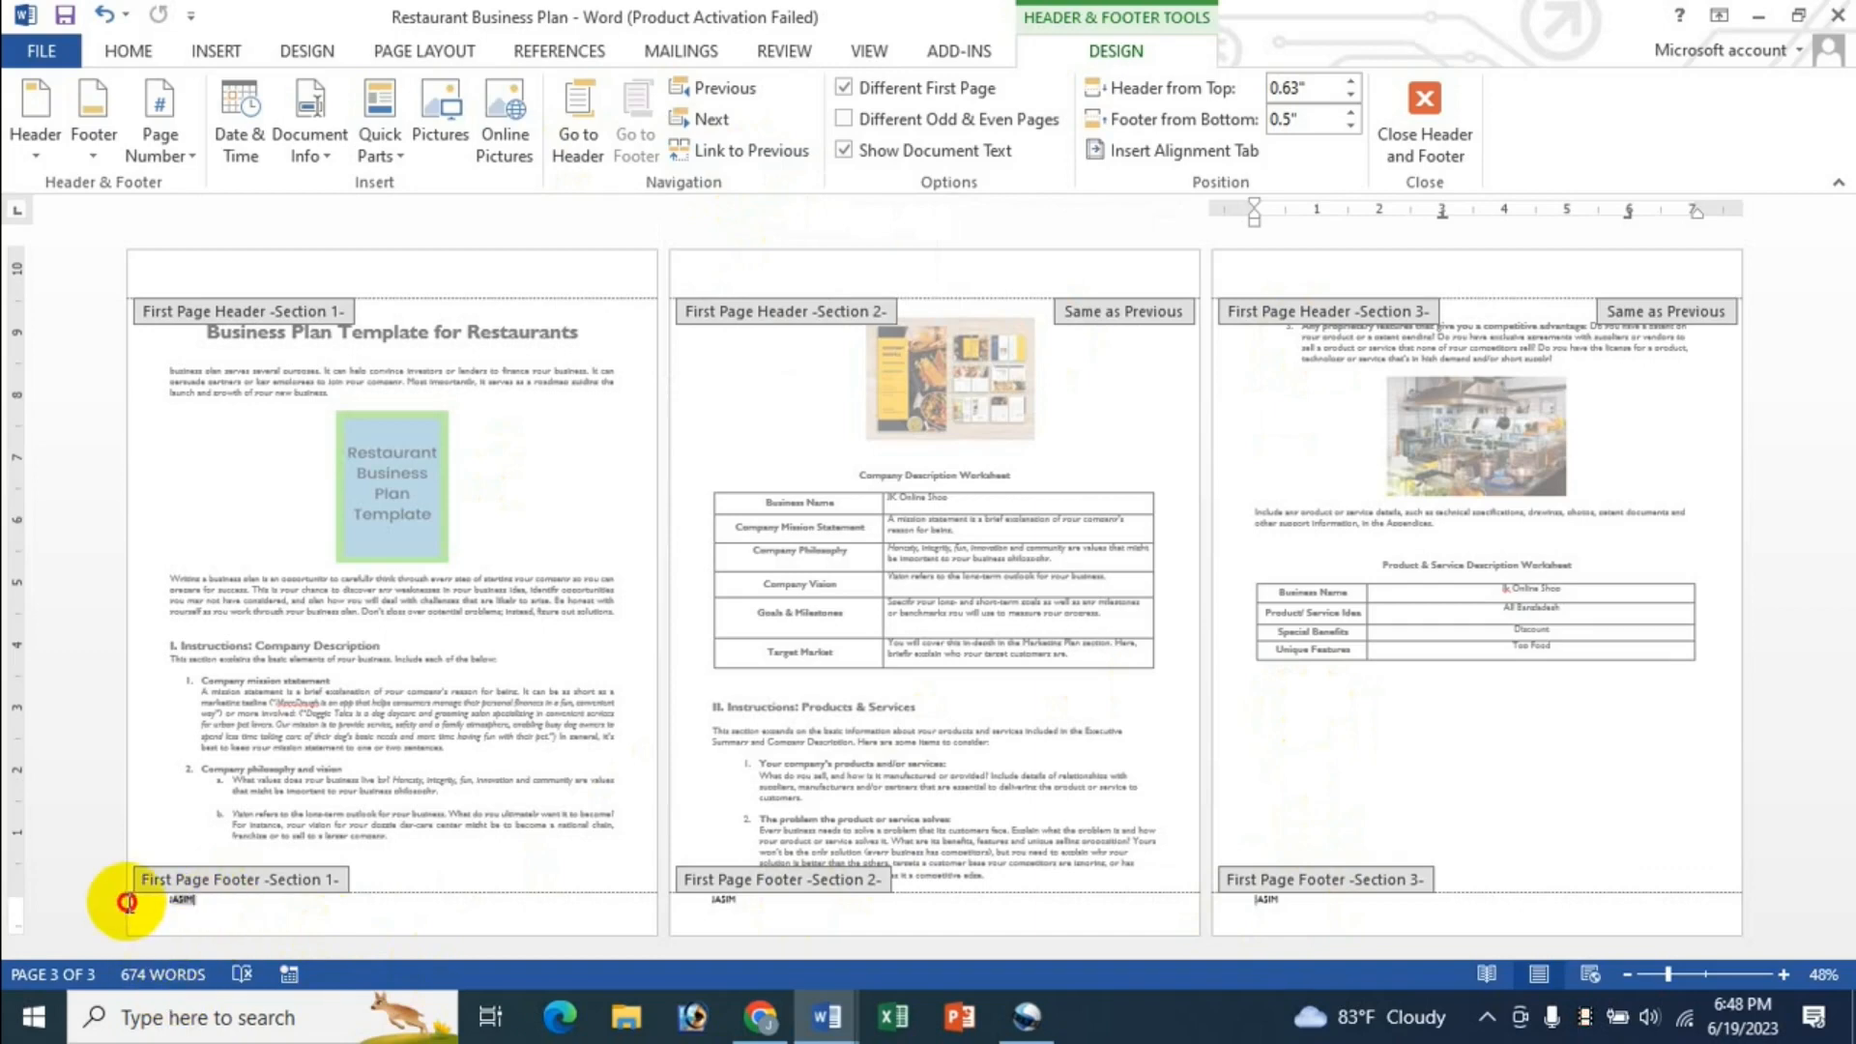
Step: Replace the footer texts with "DHAKA BANGLAD" in section 1, "EWIUIOUWEIOREWER" in section 2 and "BANGLDEHS LKDFSDFDS" in section 3
left_click_drag(126, 899, 435, 925)
type("DHAKA BANGLAD")
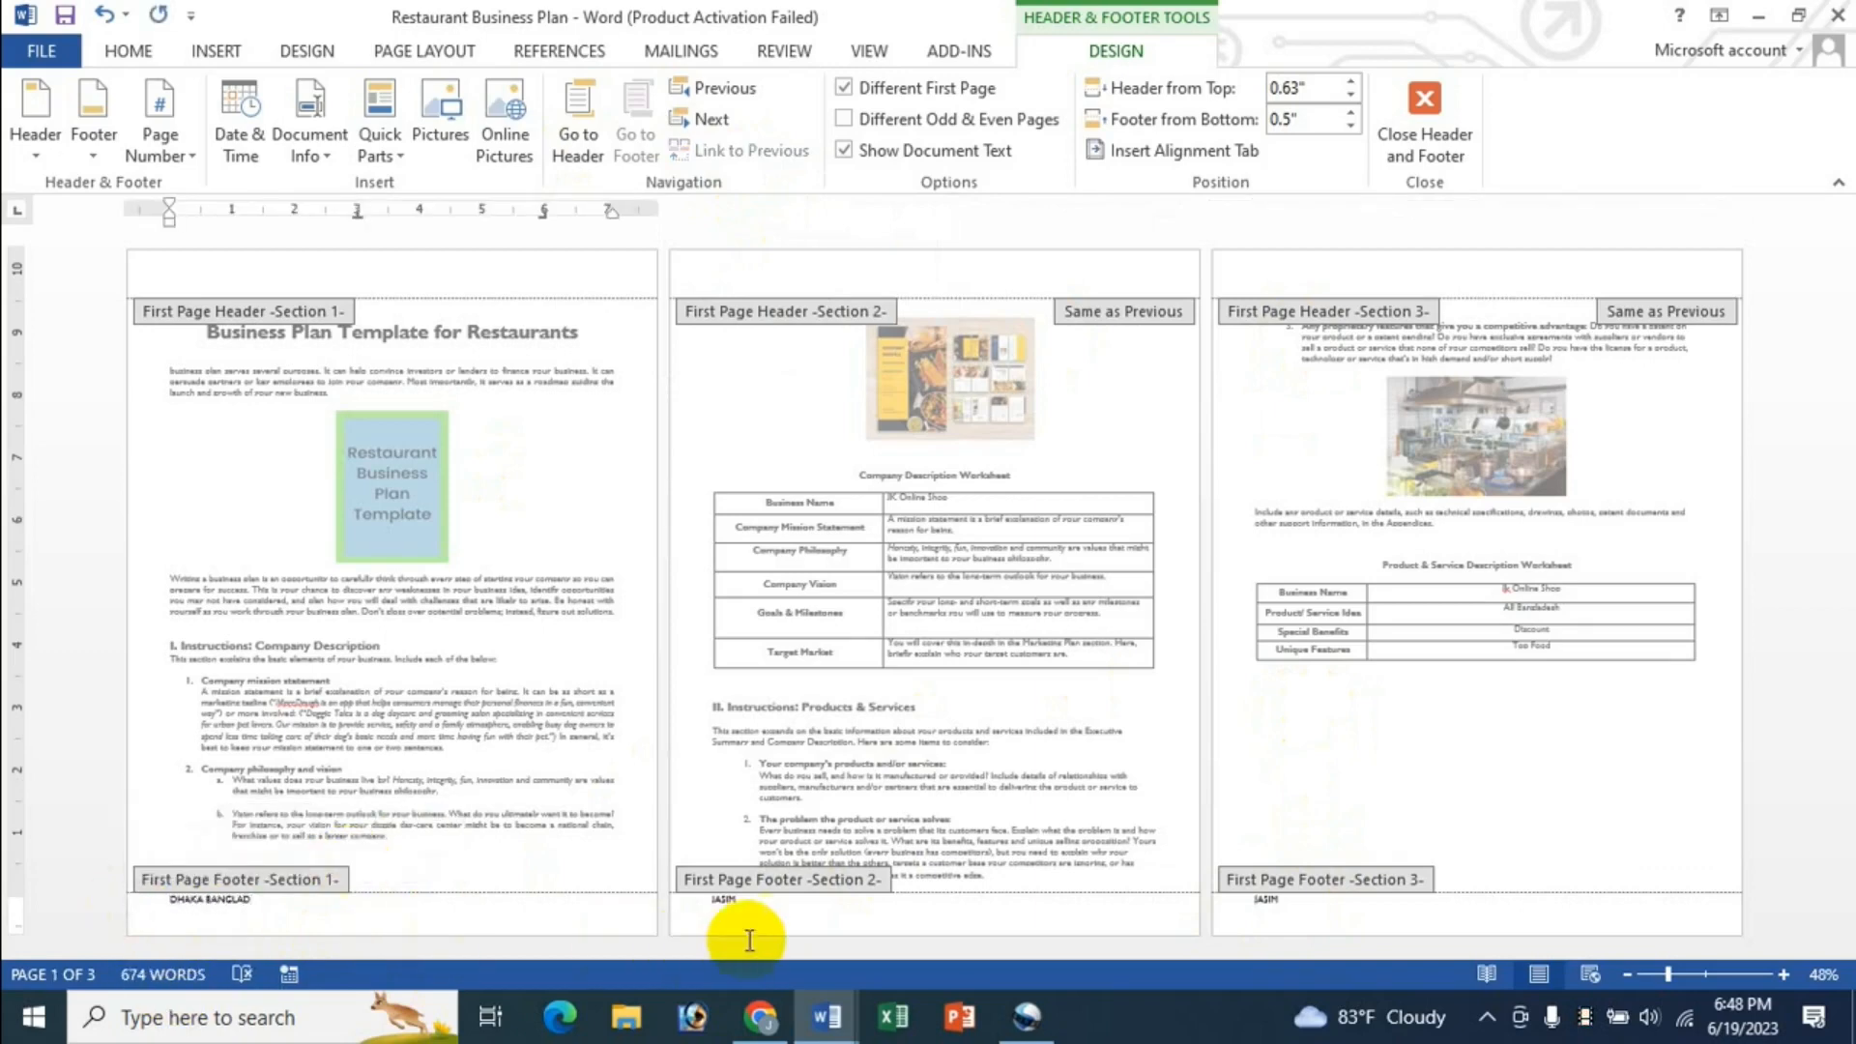
left_click_drag(707, 909, 1027, 949)
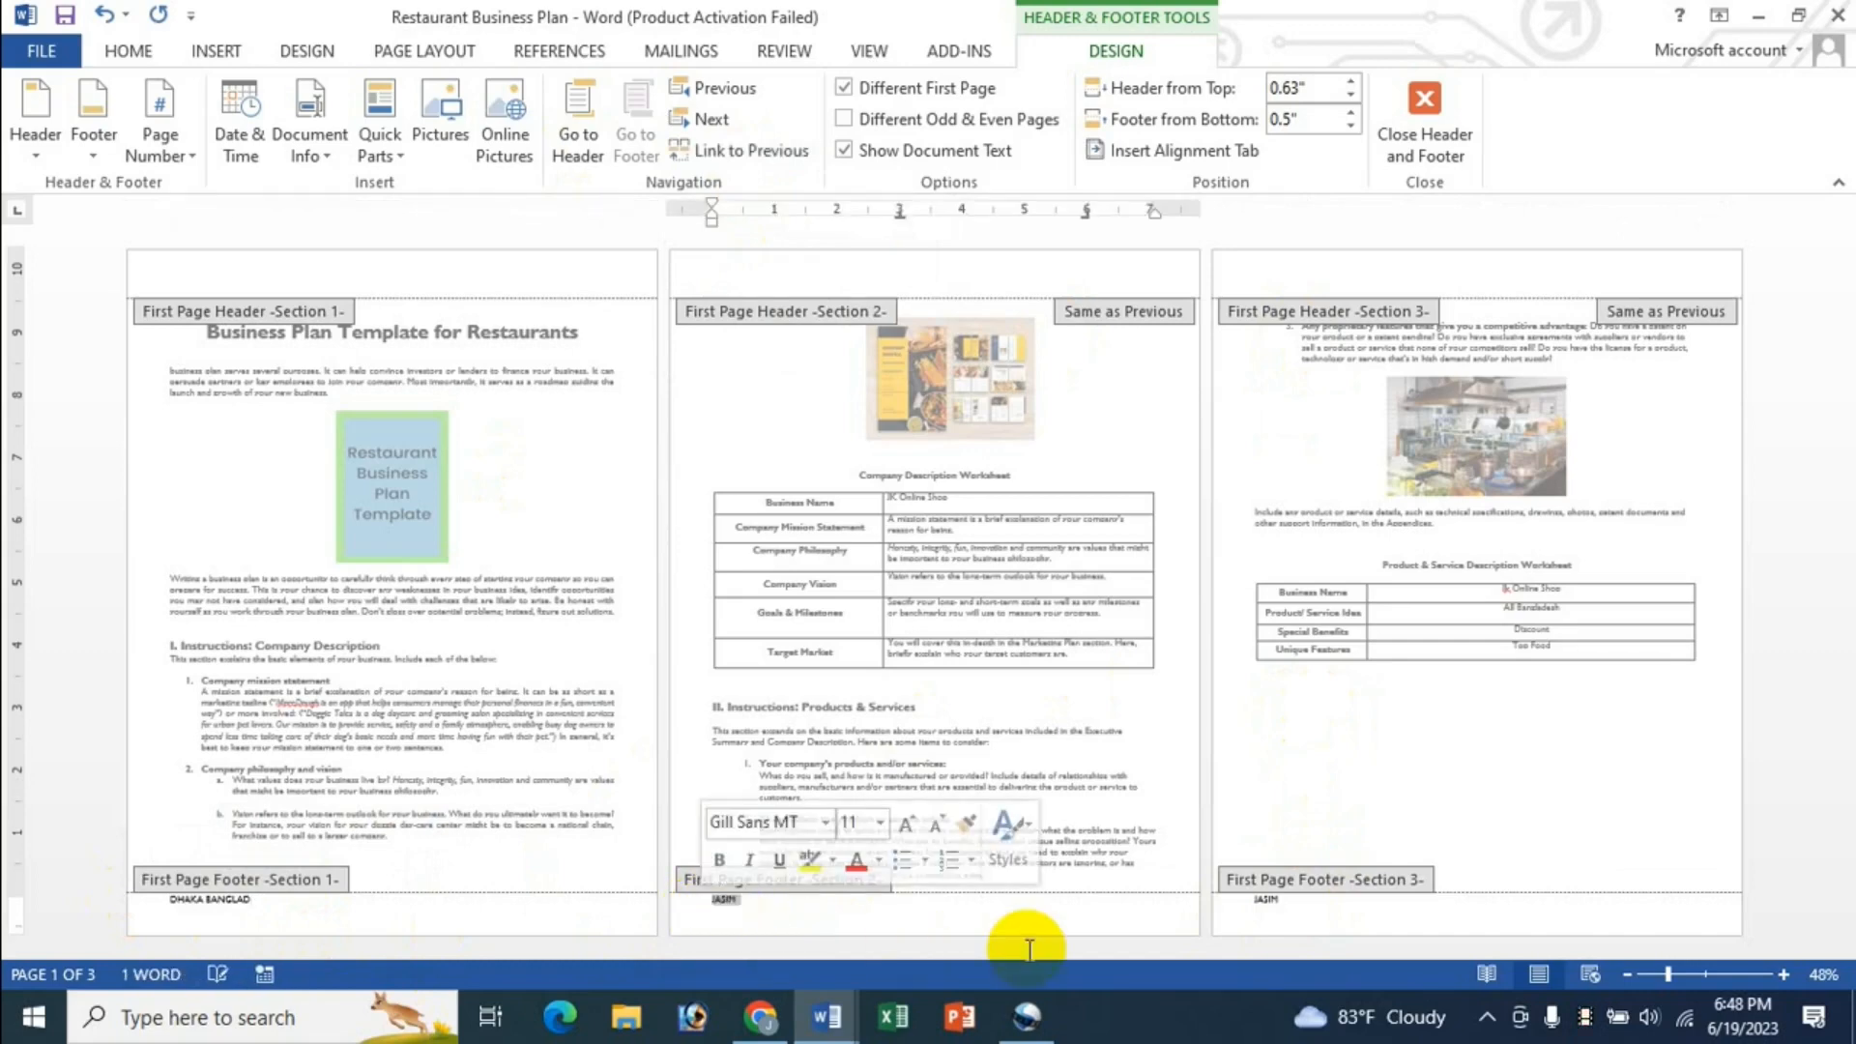
type("EWIUIOUWEIOREWER")
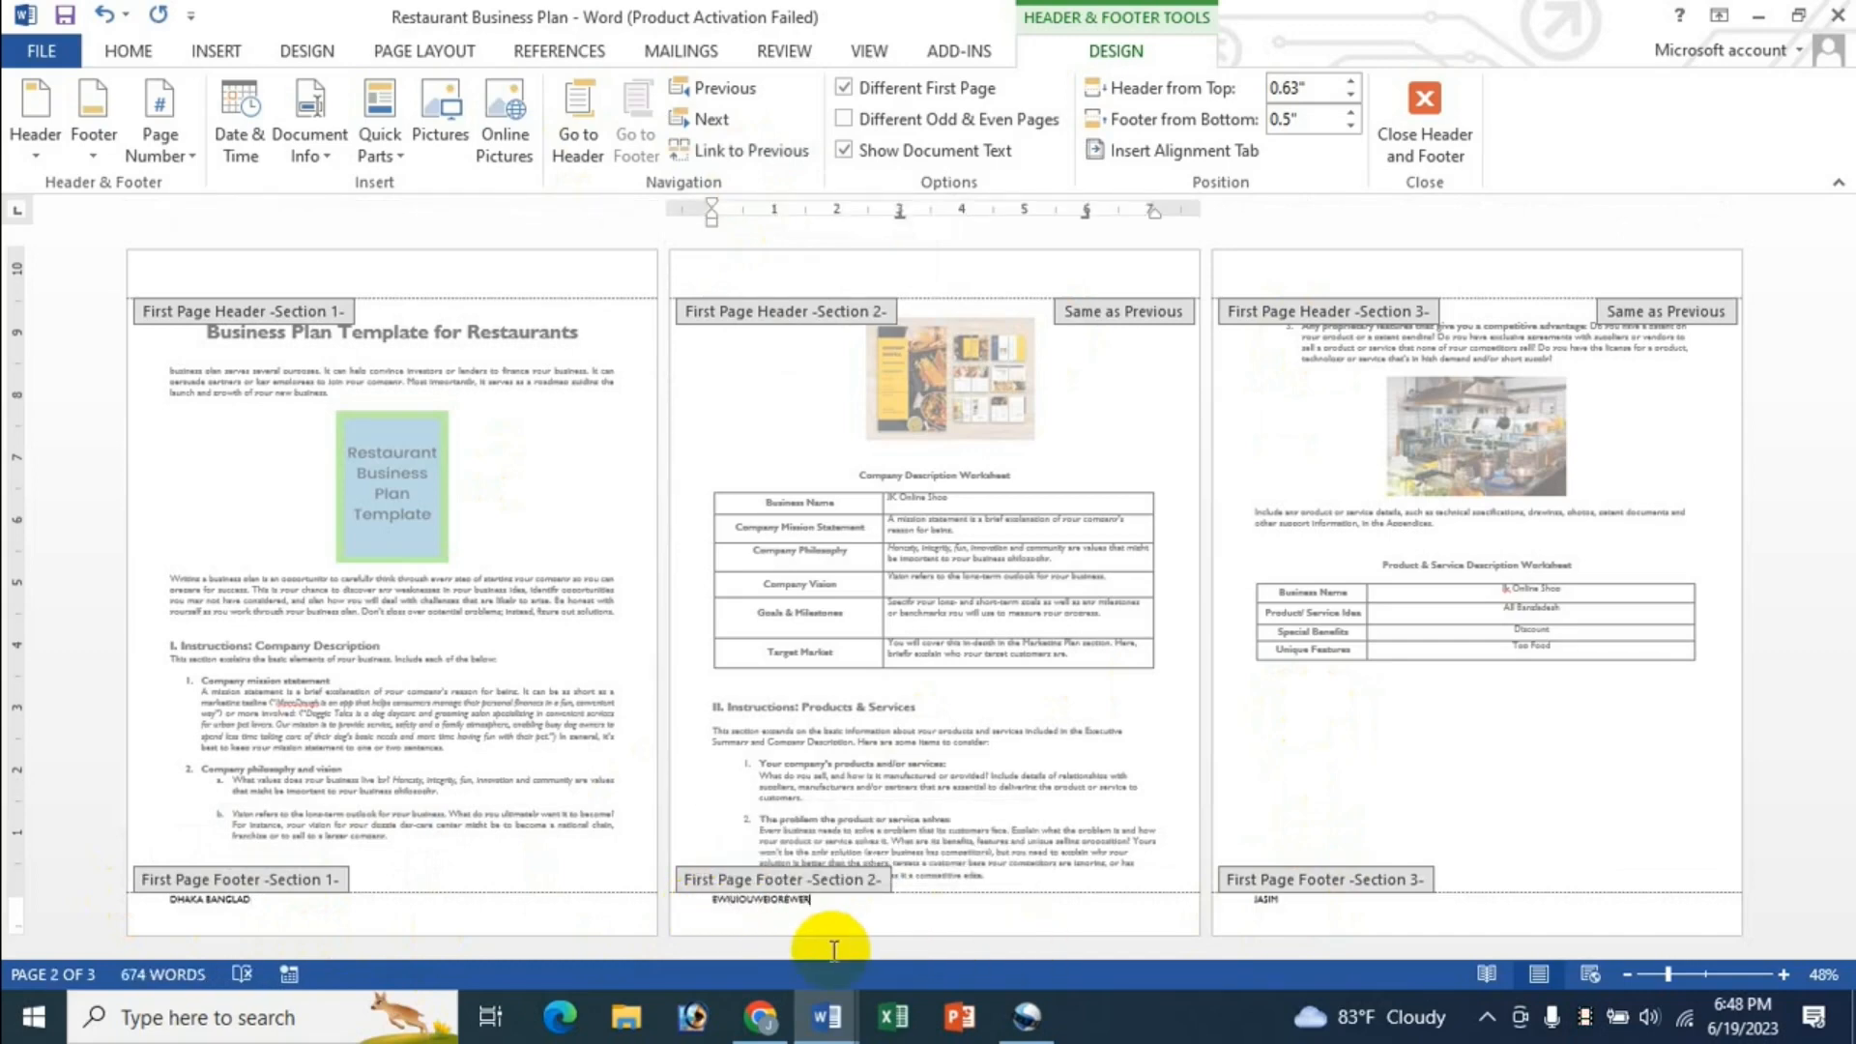
left_click_drag(1256, 901, 1485, 943)
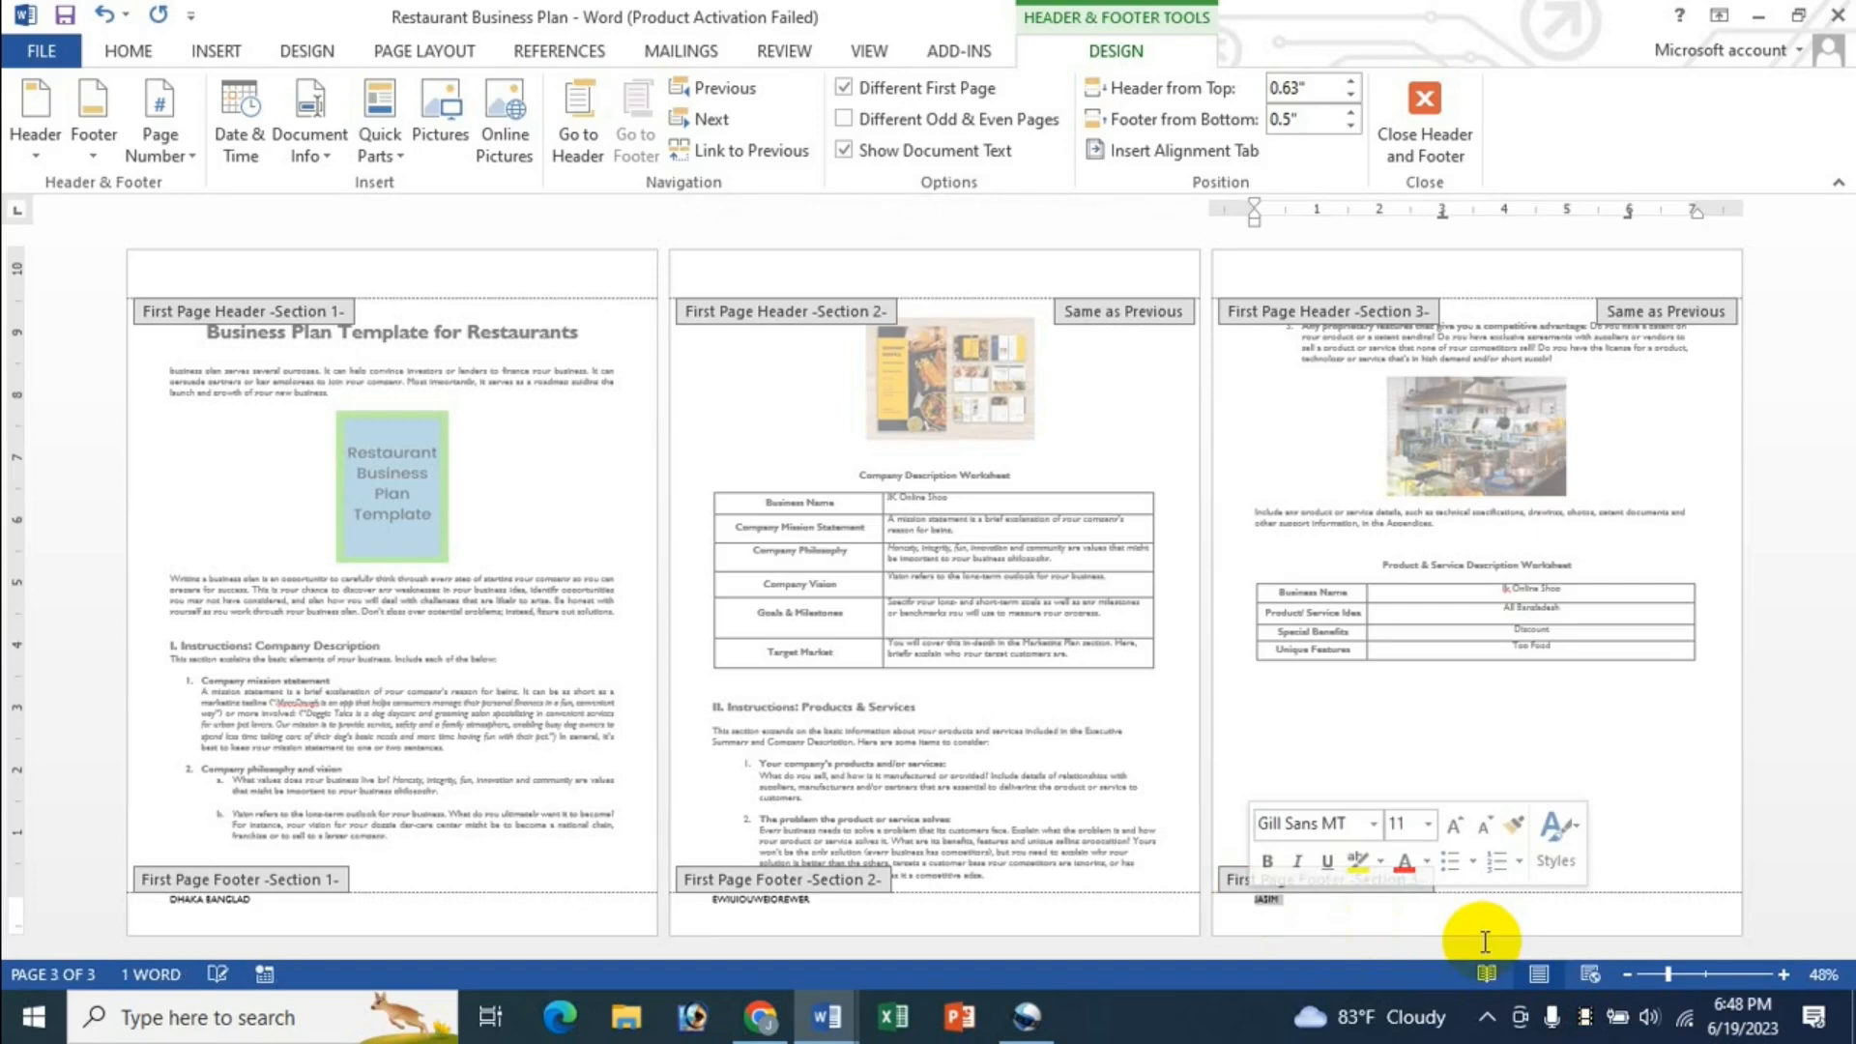
type("BANGLDEHS LKDFSDFDS")
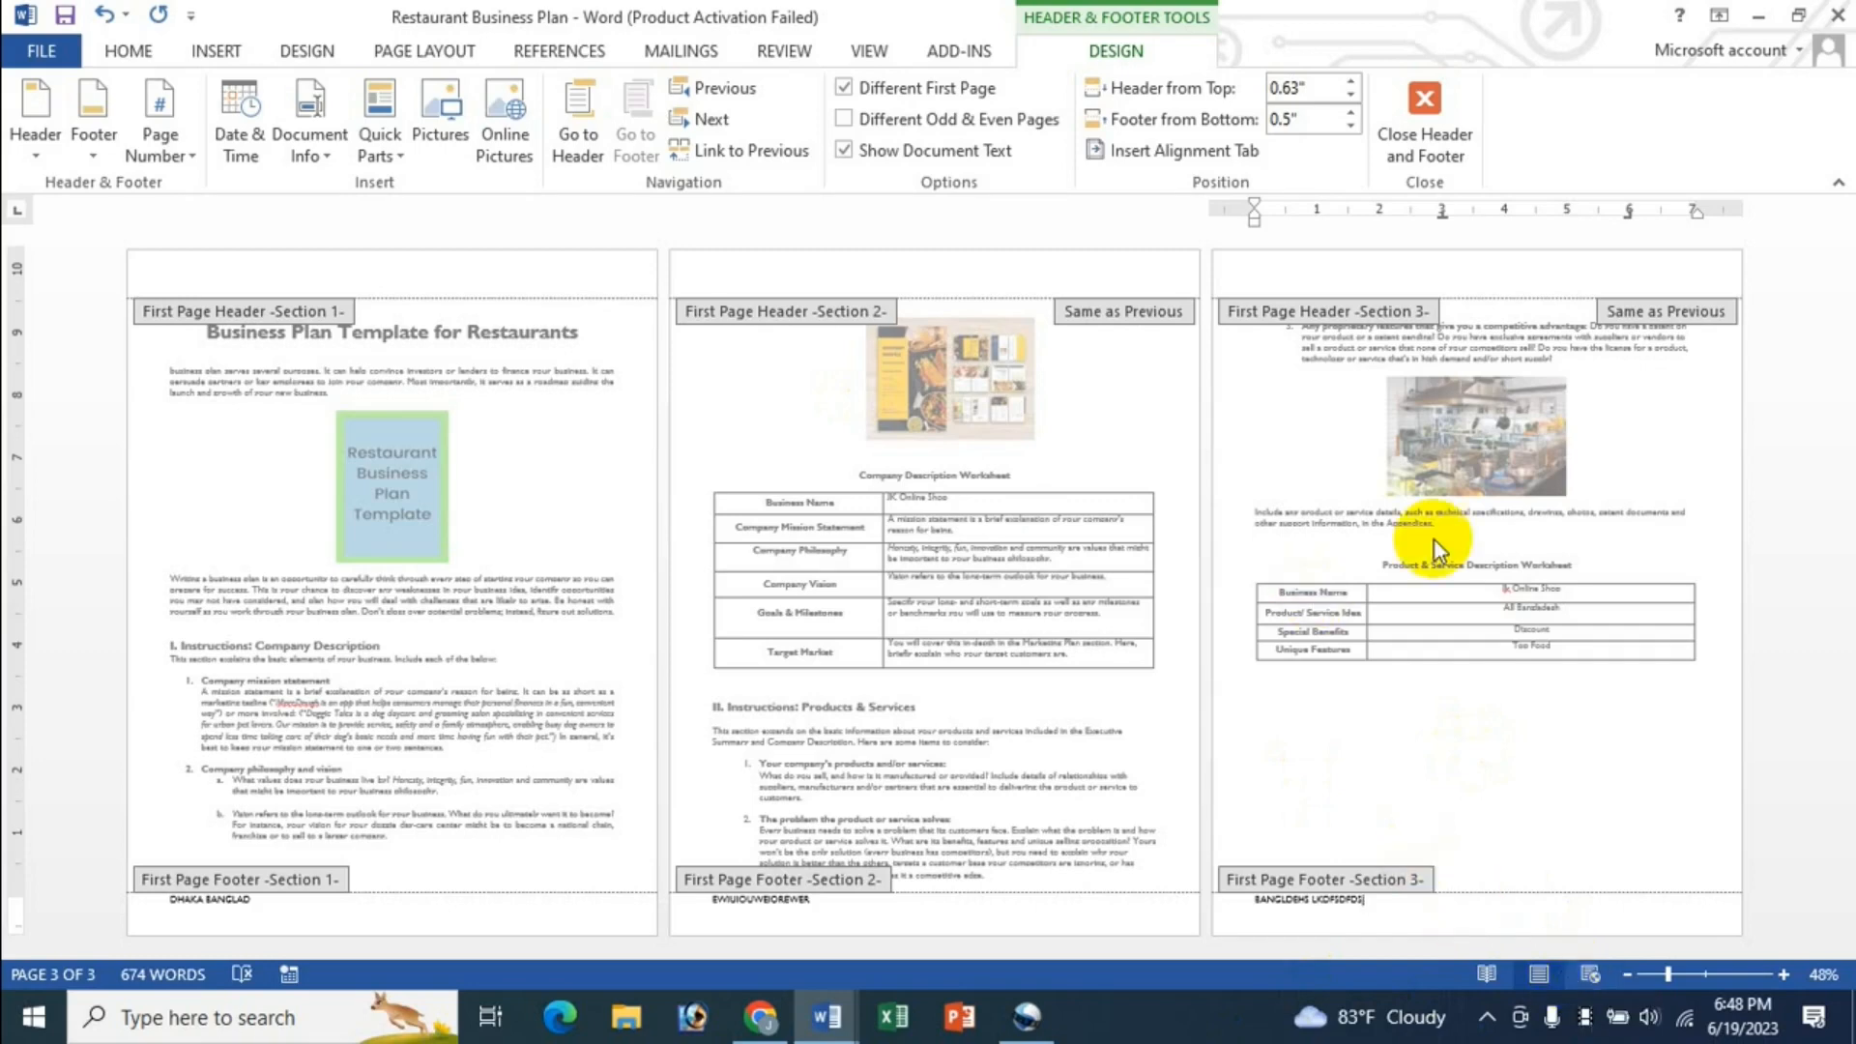
Step: Switch to Chrome to show the JK Update Technology YouTube channel
left_click(762, 1023)
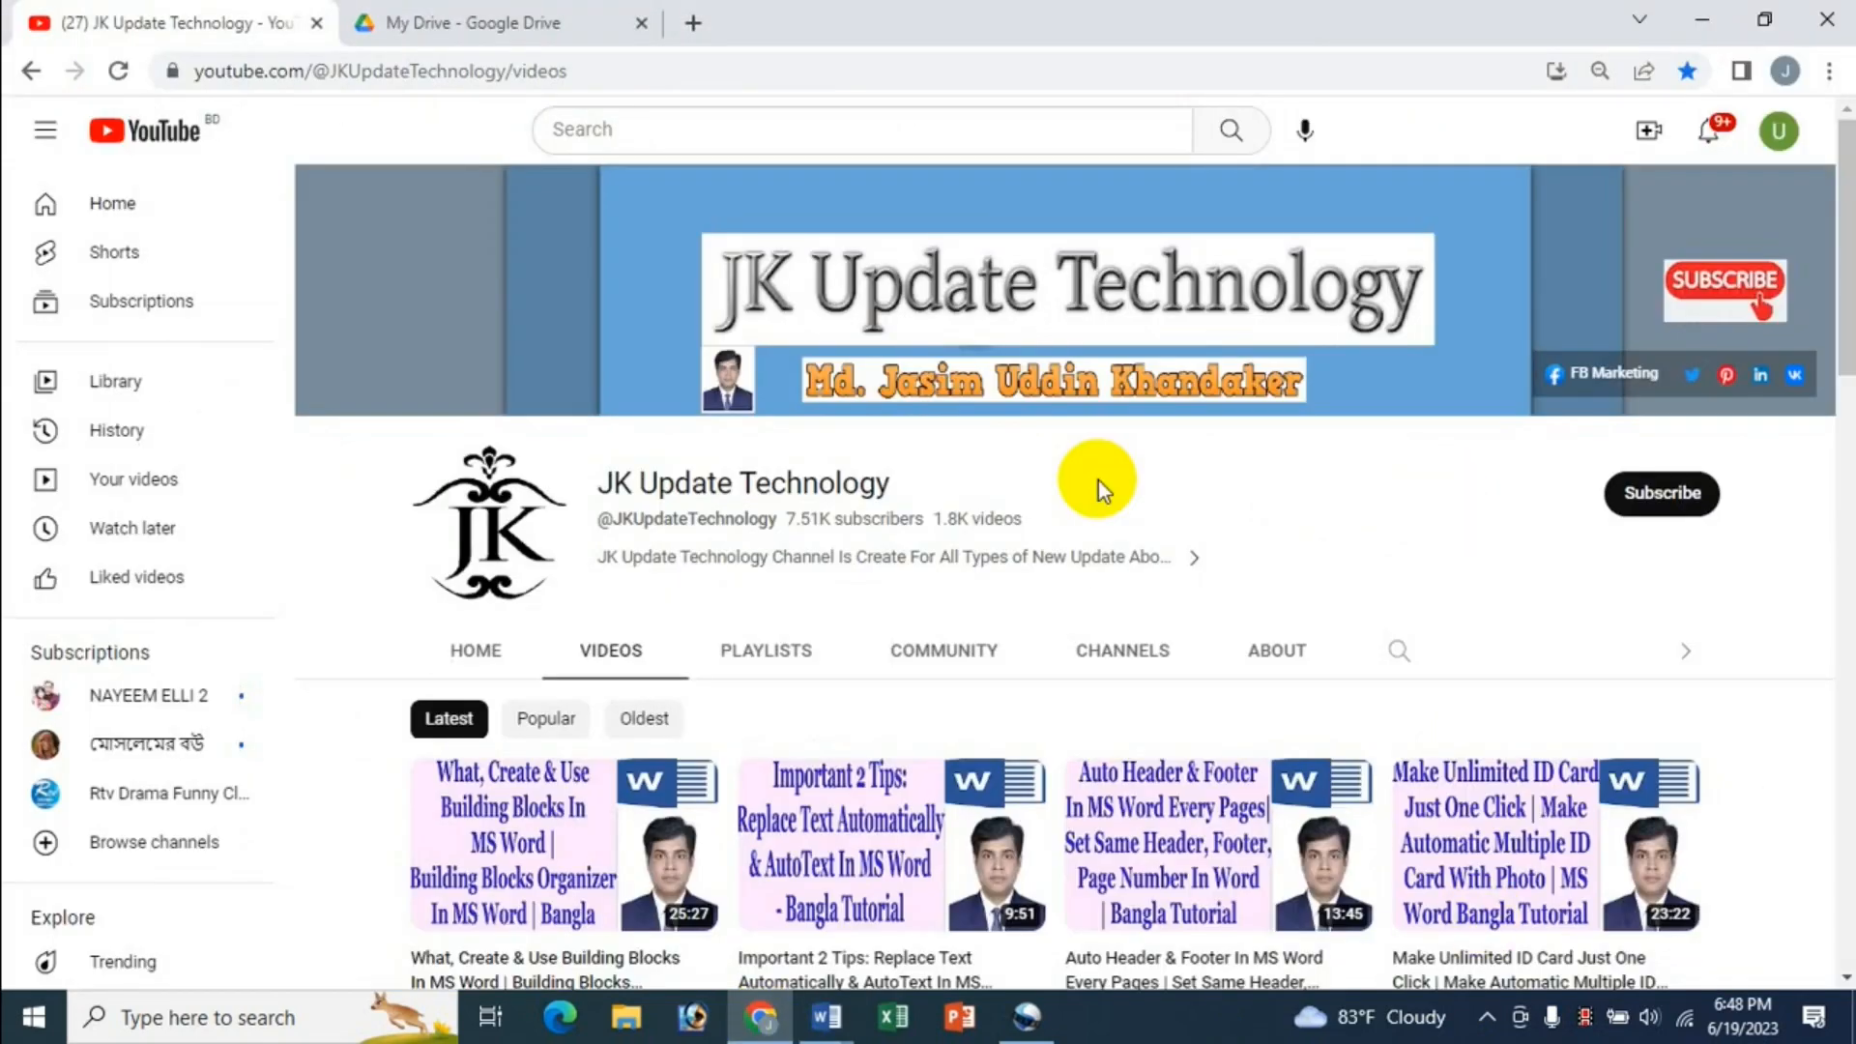